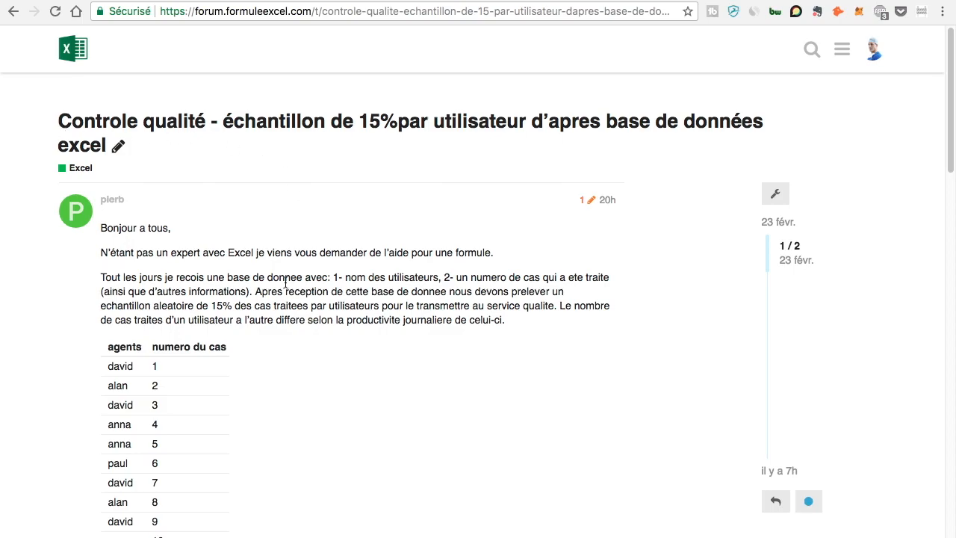
Read the forum question about drawing a random 15% sample of cases per agent, including its example table
scroll(285, 288, "down", 5)
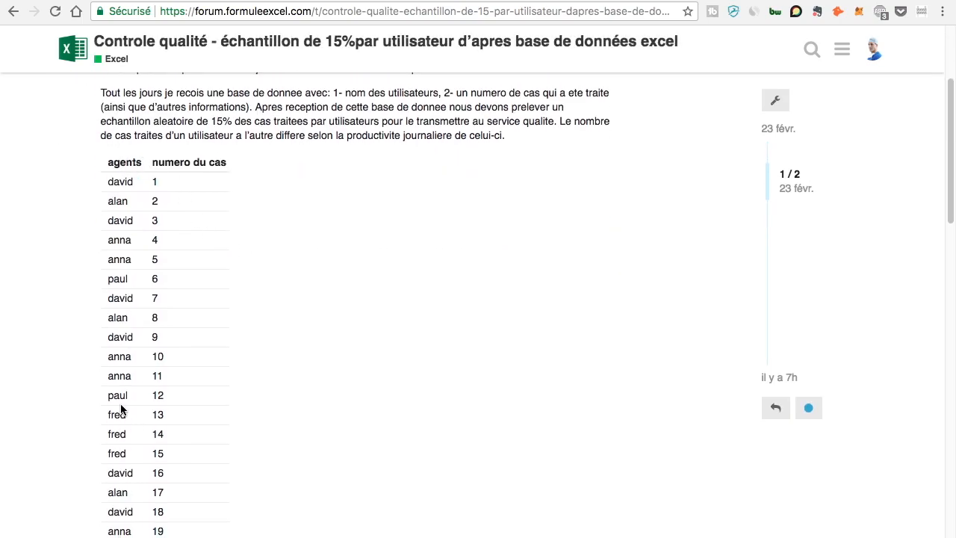
scroll(244, 269, "down", 1)
scroll(244, 269, "down", 1)
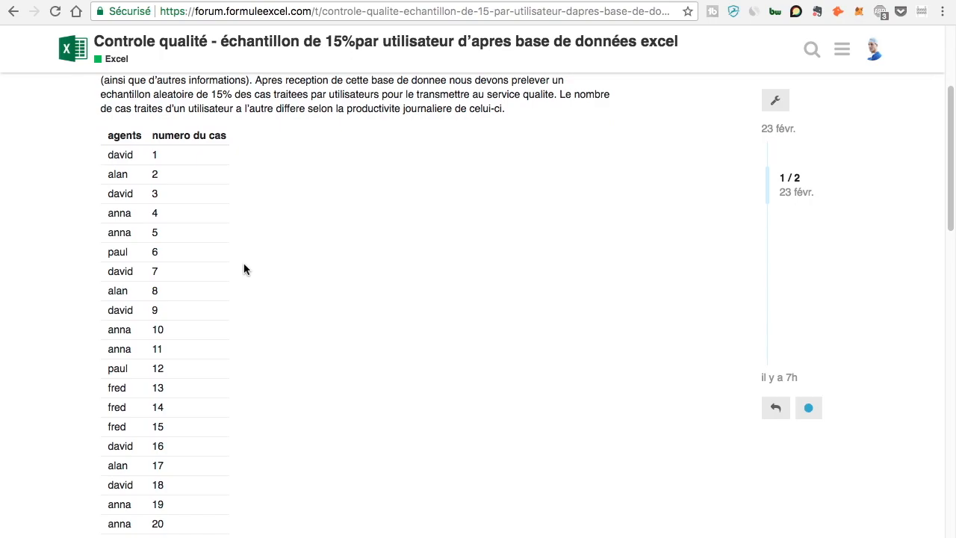
scroll(243, 269, "up", 3)
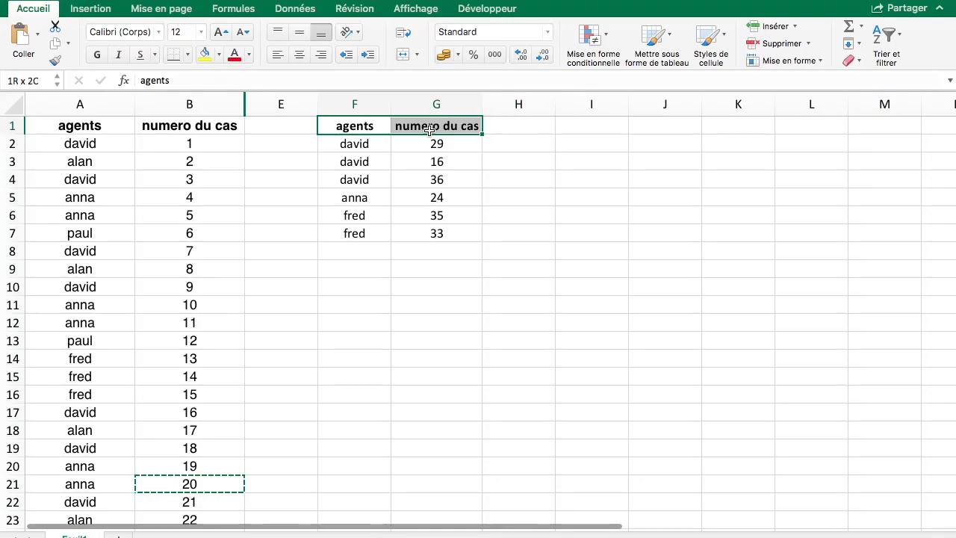
Enter the header "tirage" in cell C1, beside the agents and numero du cas columns
left_click(354, 136)
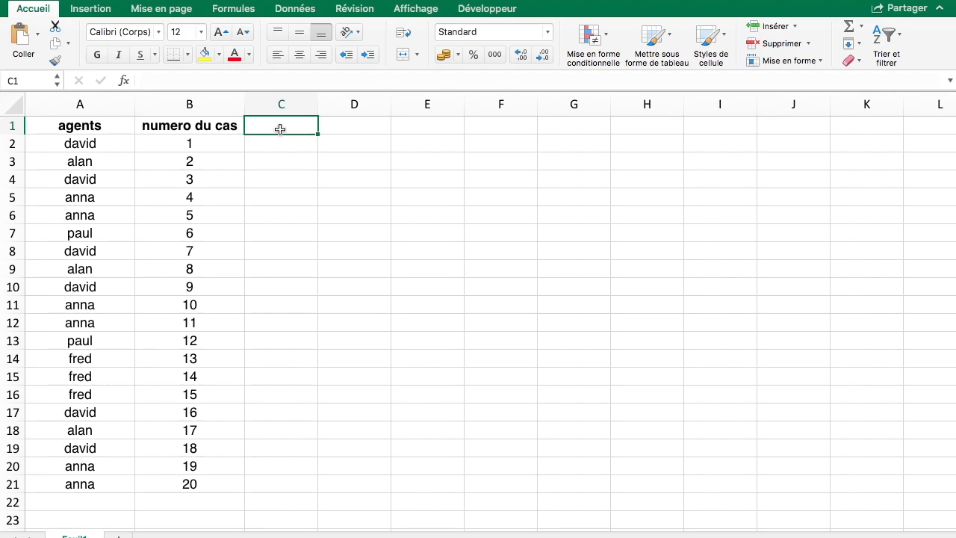
type("tirage")
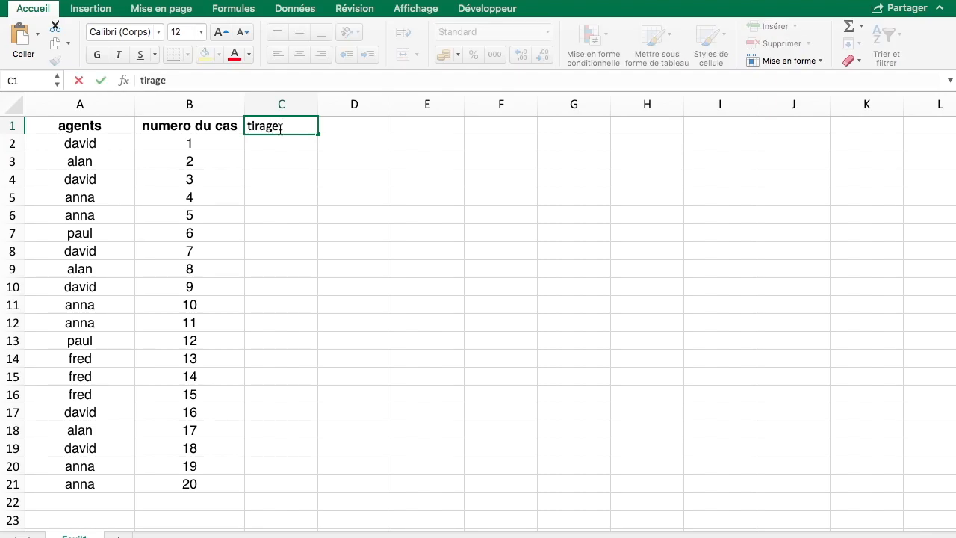
key("Return")
Enter the random number formula =ALEA() in C2 and fill it down through C21
type("=")
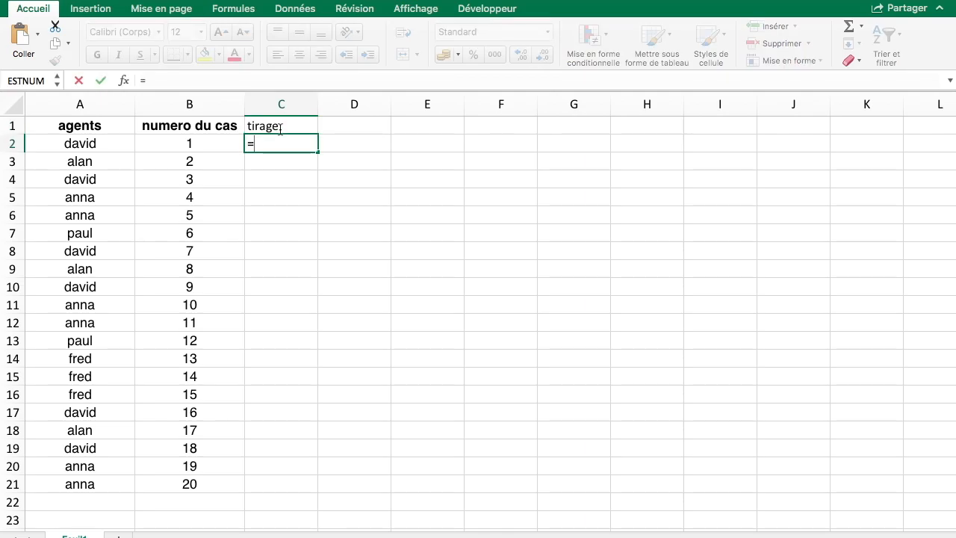
type("alea()")
key("Return")
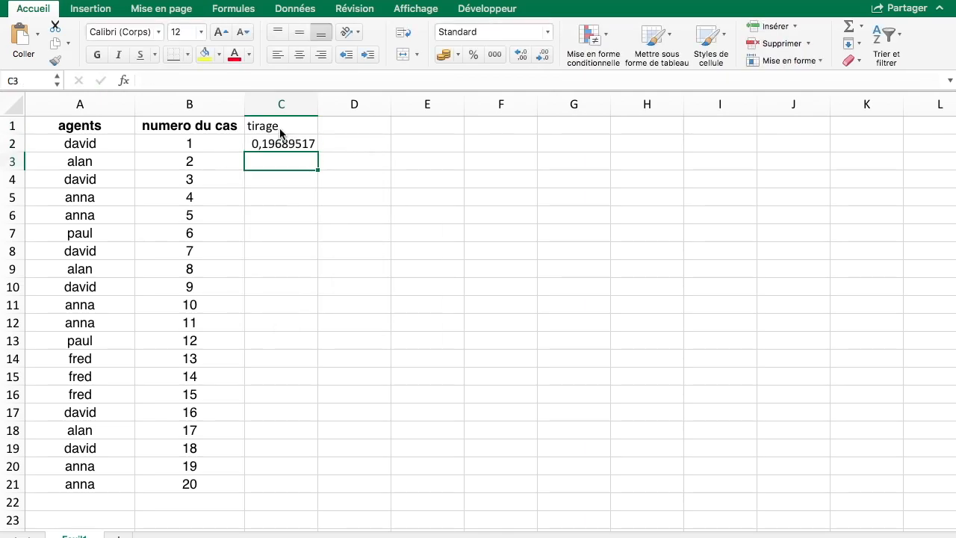
left_click(312, 146)
left_click_drag(317, 151, 322, 496)
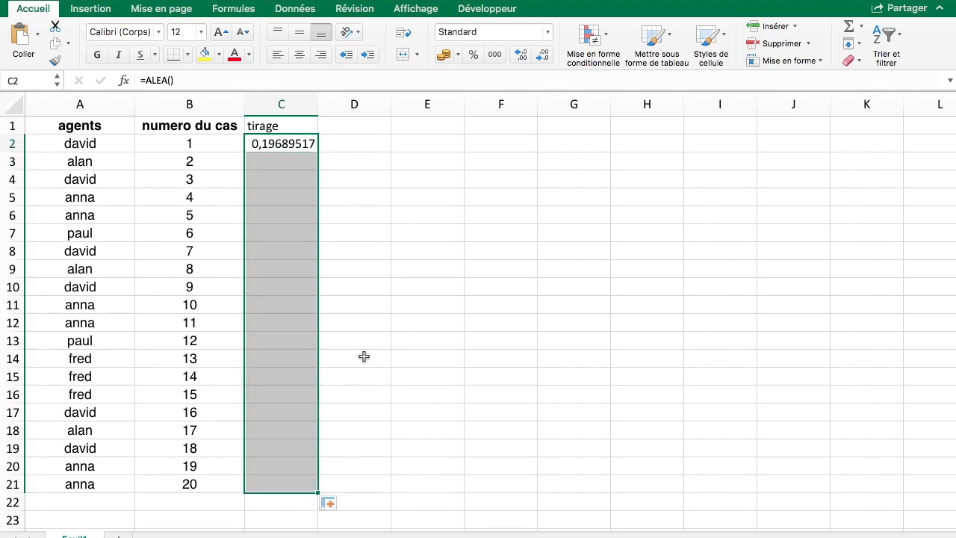
left_click(368, 202)
left_click(396, 250)
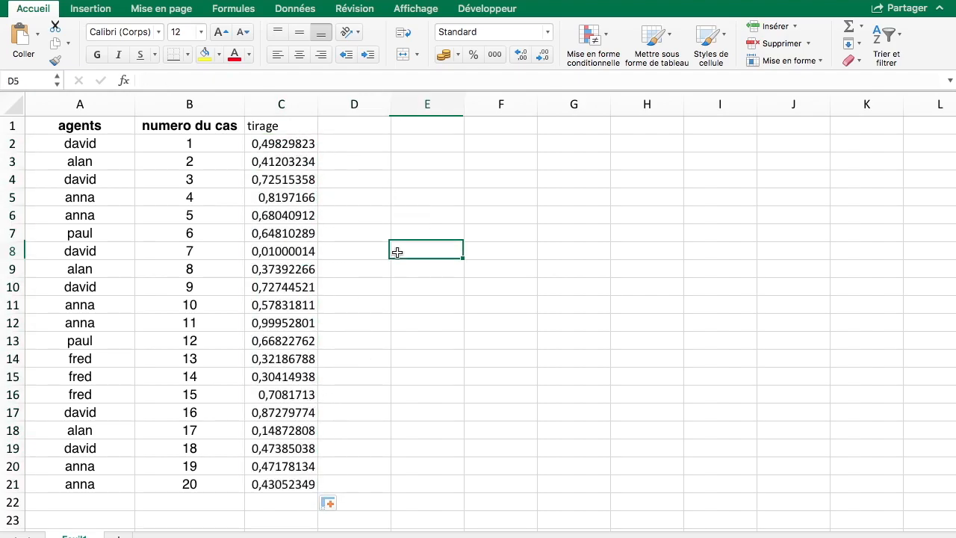
Review the formula in C2 and recalculate the sheet several times to watch the random draws change
left_click(301, 142)
left_click(239, 81)
key("Escape")
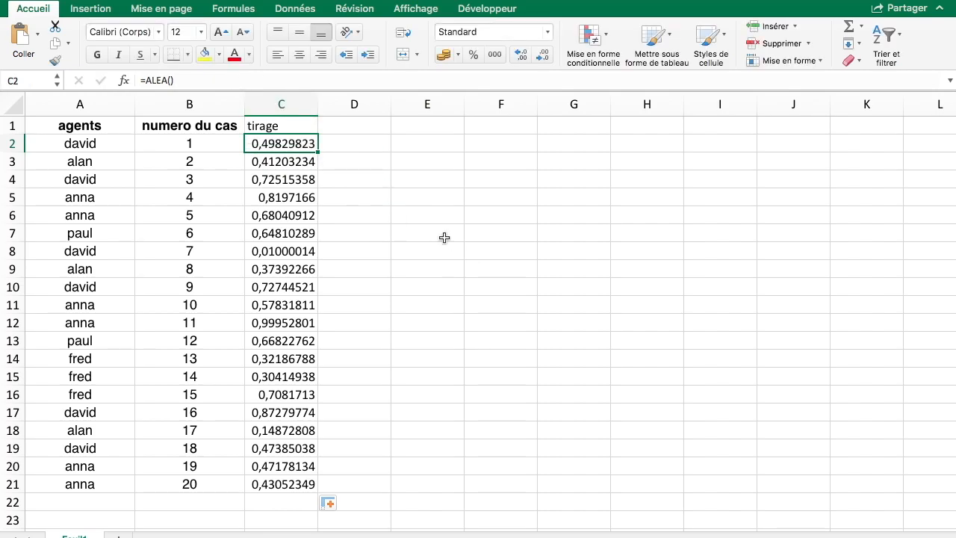
key("F9")
key("F9")
key("F9")
key("F9")
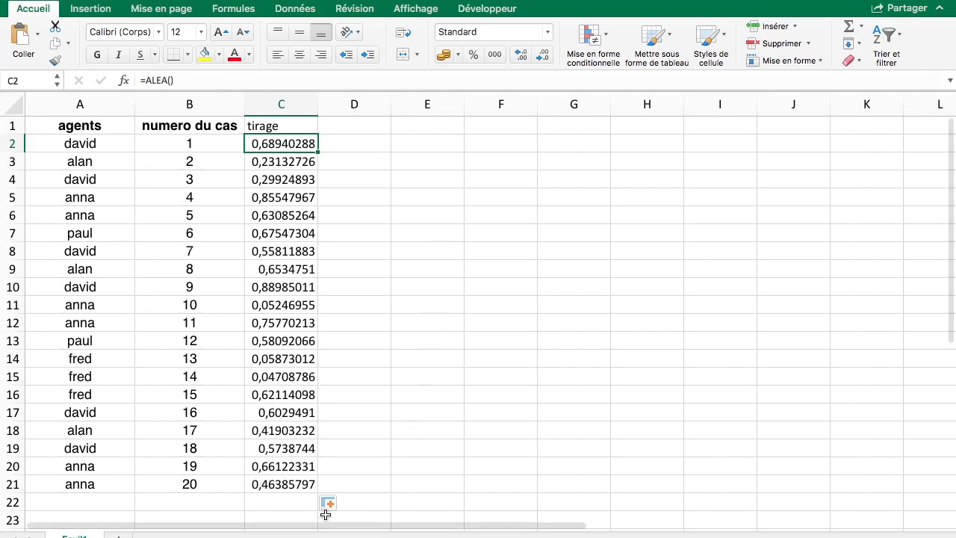
Centre the "tirage" header in C1, keeping it non-bold
left_click(273, 127)
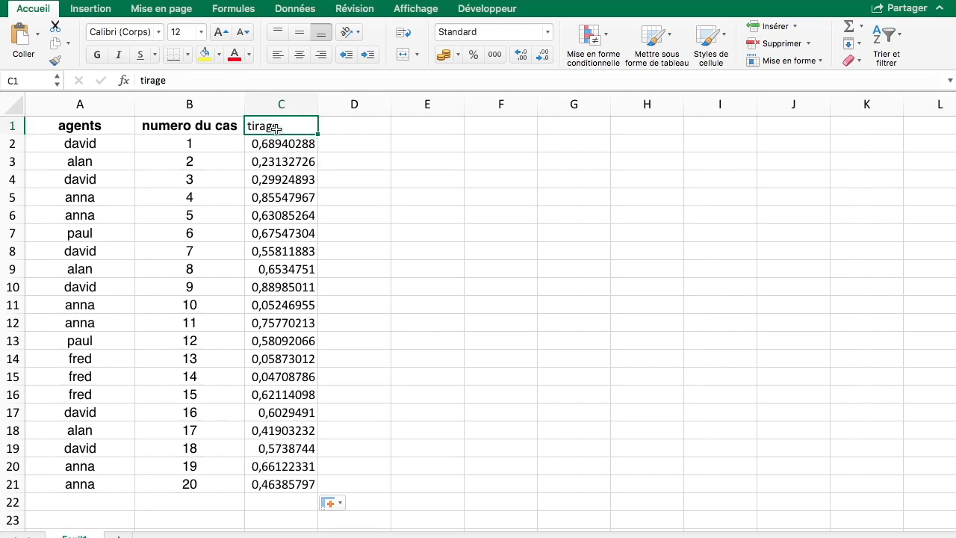
key("super+b")
key("super+b")
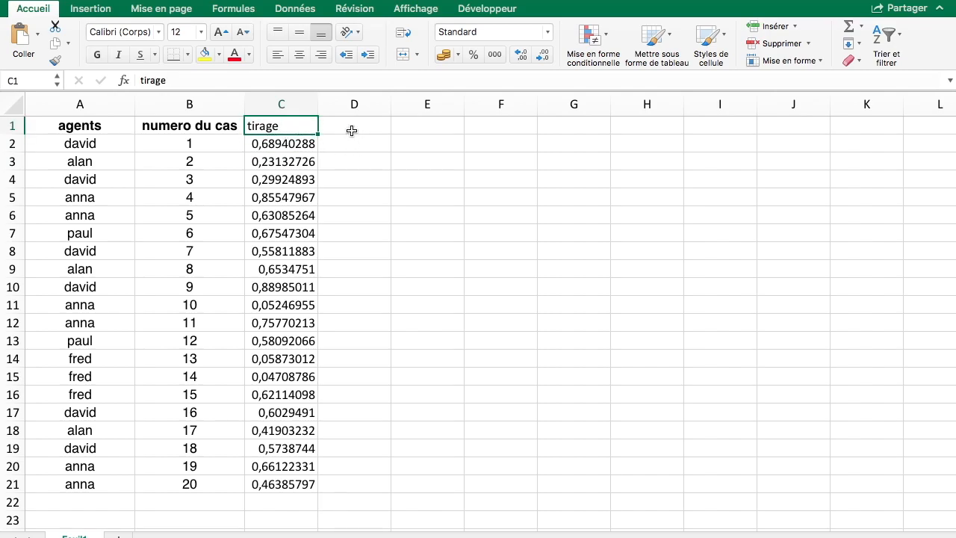
left_click(299, 54)
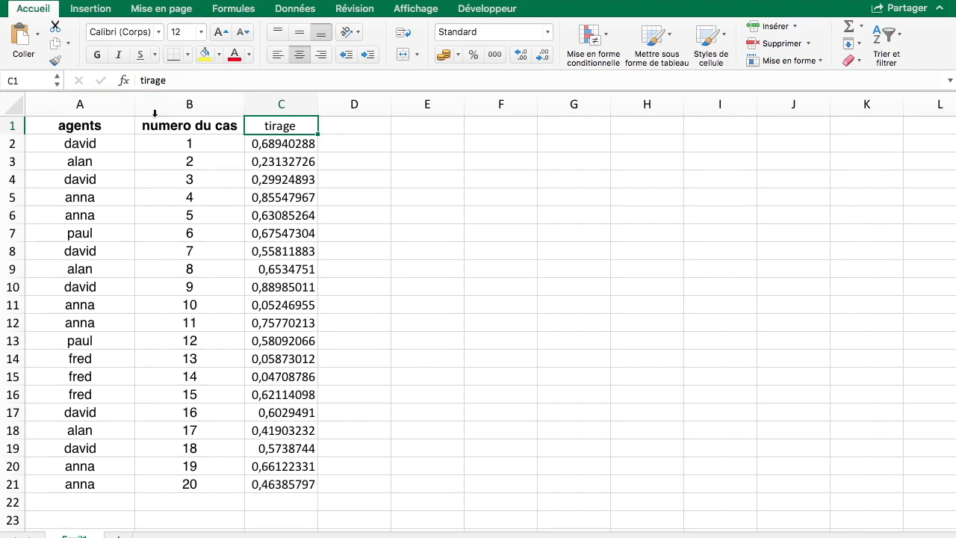
Try adding filters to headers A1:C1 and sorting the table by the tirage column in ascending order
left_click_drag(70, 124, 321, 90)
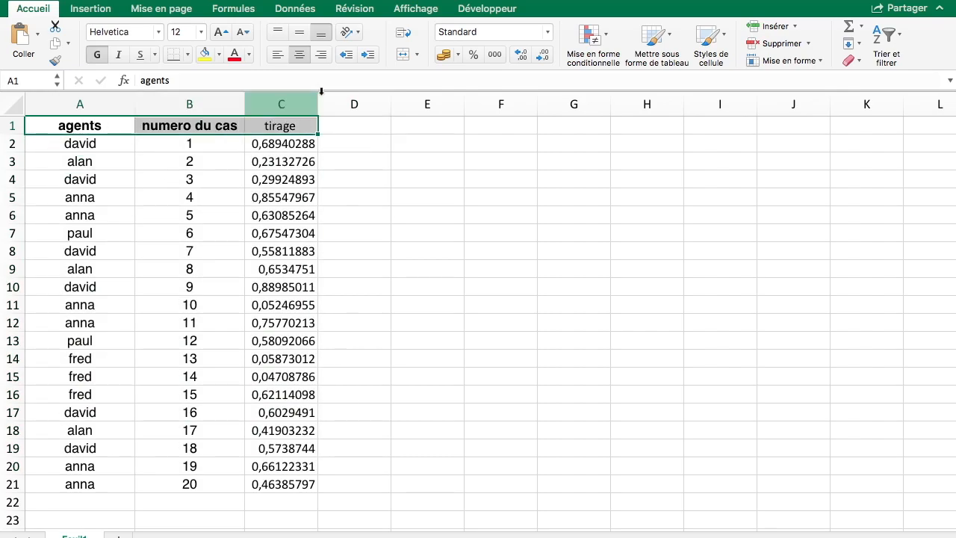
left_click(294, 8)
left_click(394, 37)
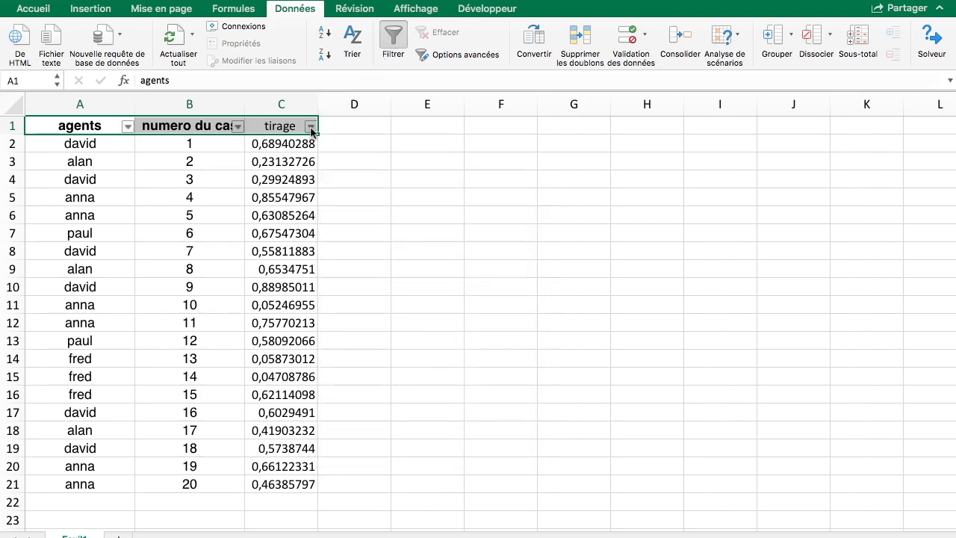
left_click(311, 127)
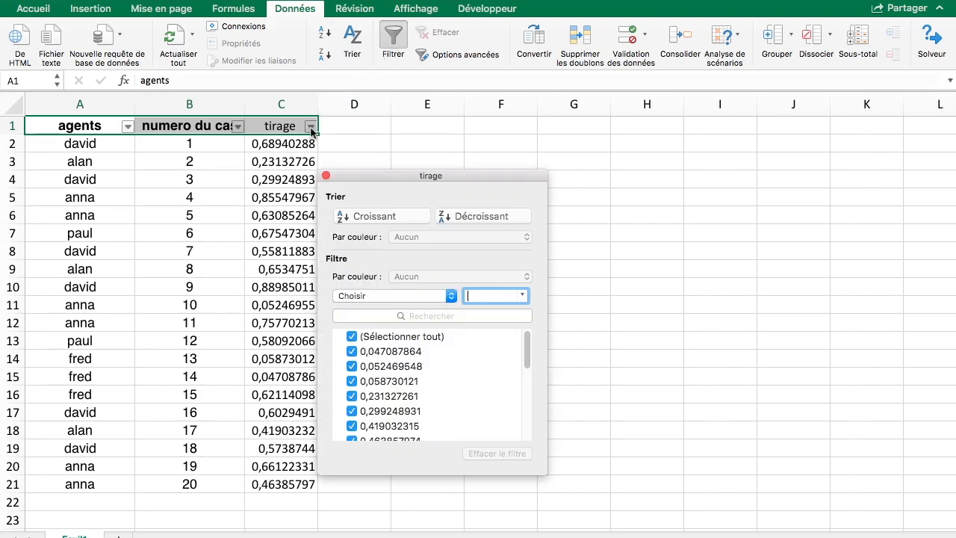
left_click(391, 218)
left_click_drag(385, 173, 556, 157)
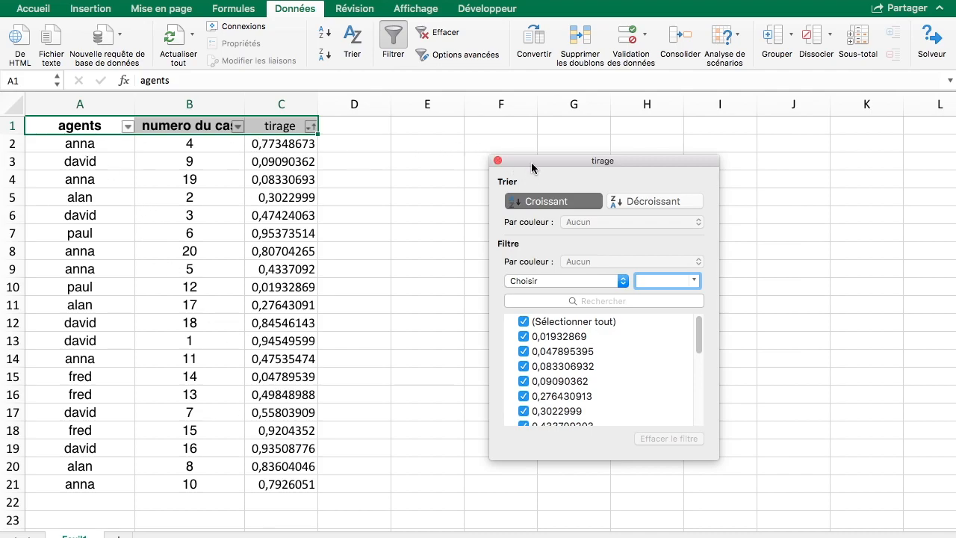
left_click_drag(531, 163, 454, 160)
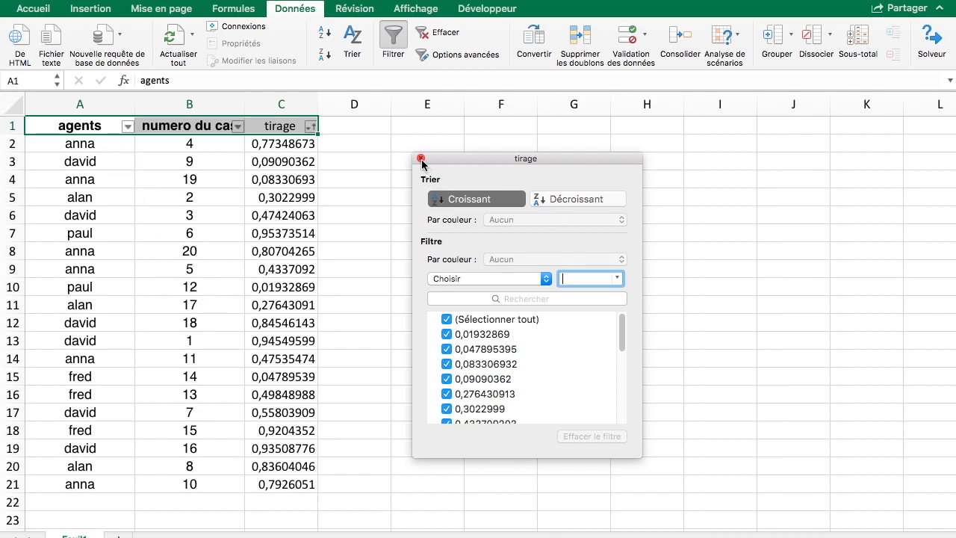
left_click(421, 159)
key("ctrl+m")
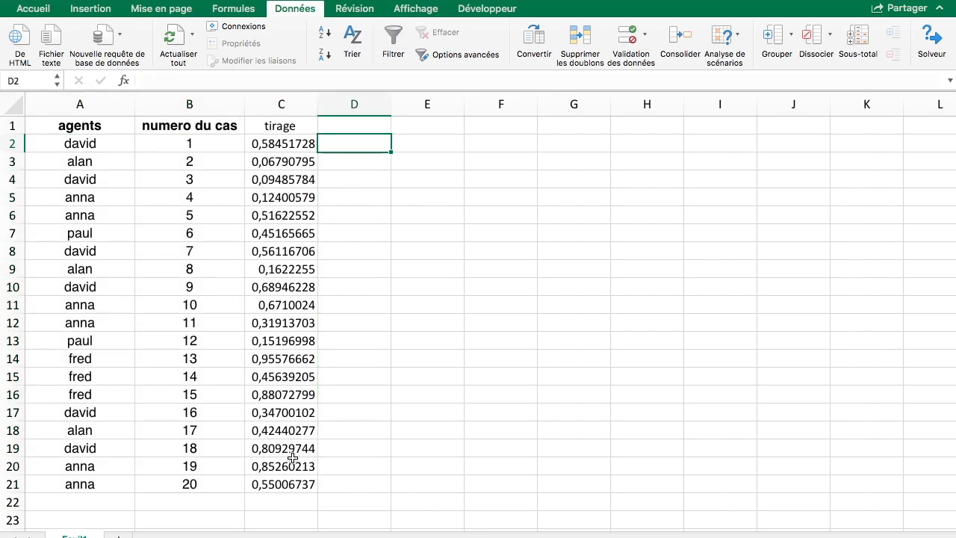
Enter the header "selection" in cell D1
left_click(369, 126)
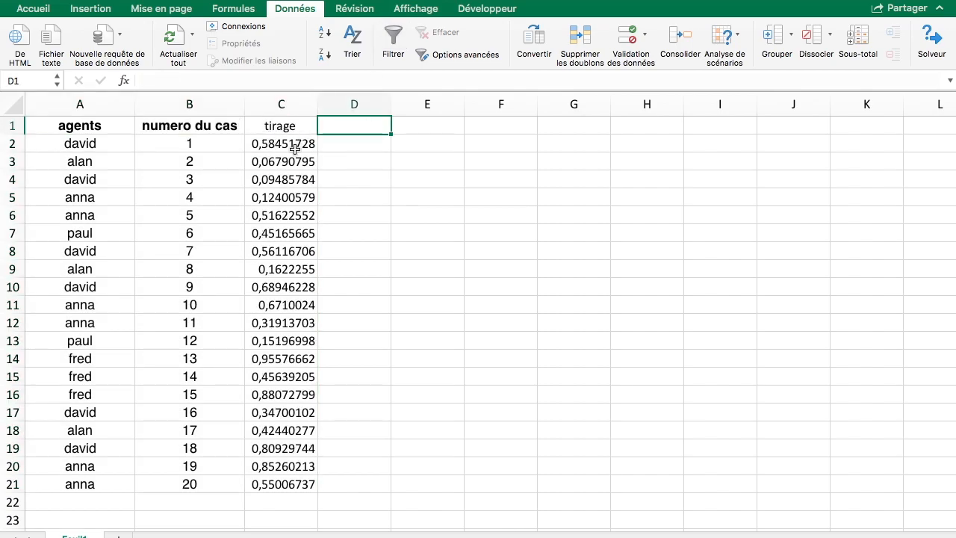
type("selection")
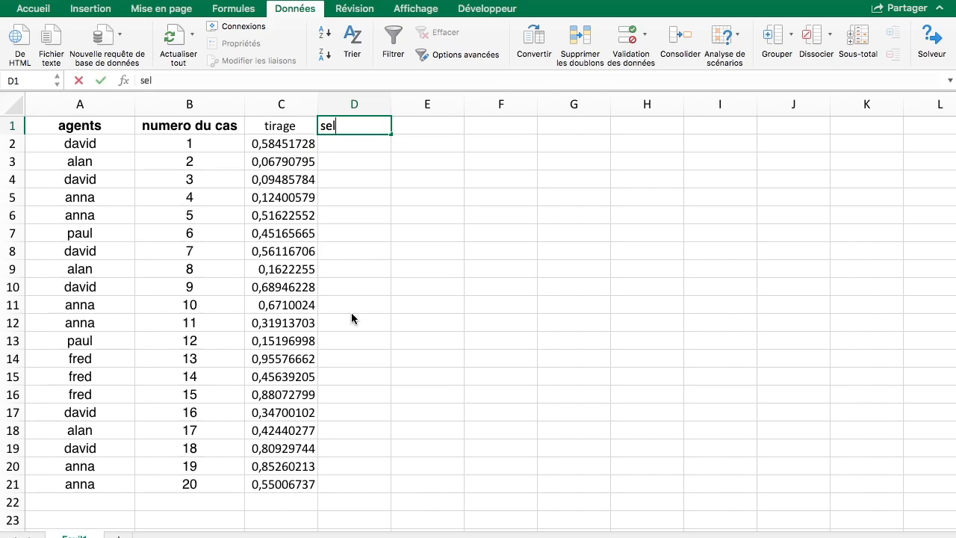
key("Return")
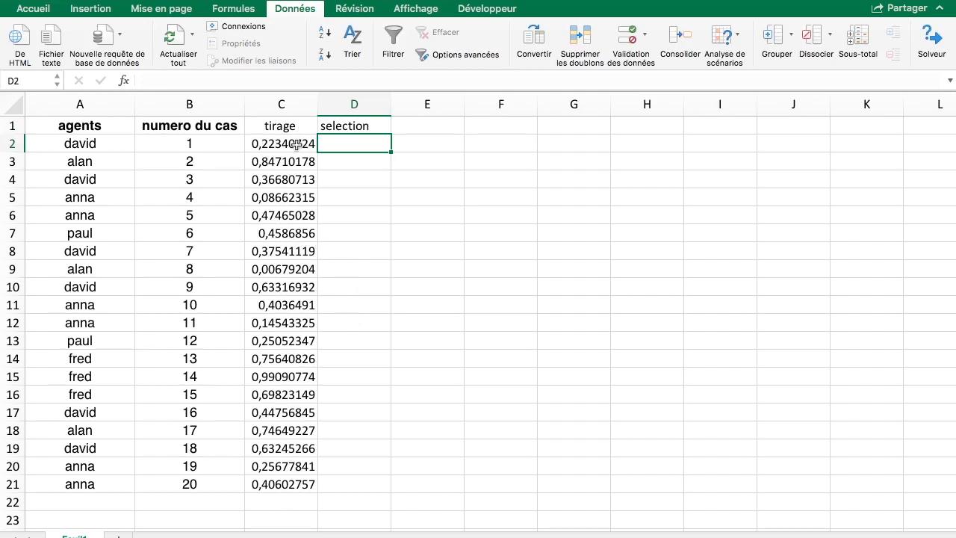
Begin a SI formula in D2 that tests whether C2 is greater than CENTILE(C:C;0,85)
left_click(295, 144)
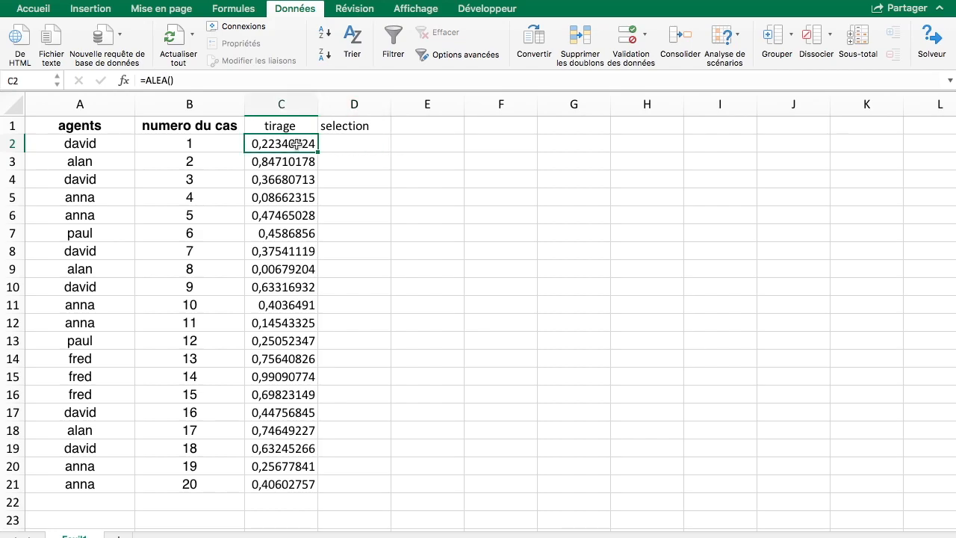
left_click(370, 142)
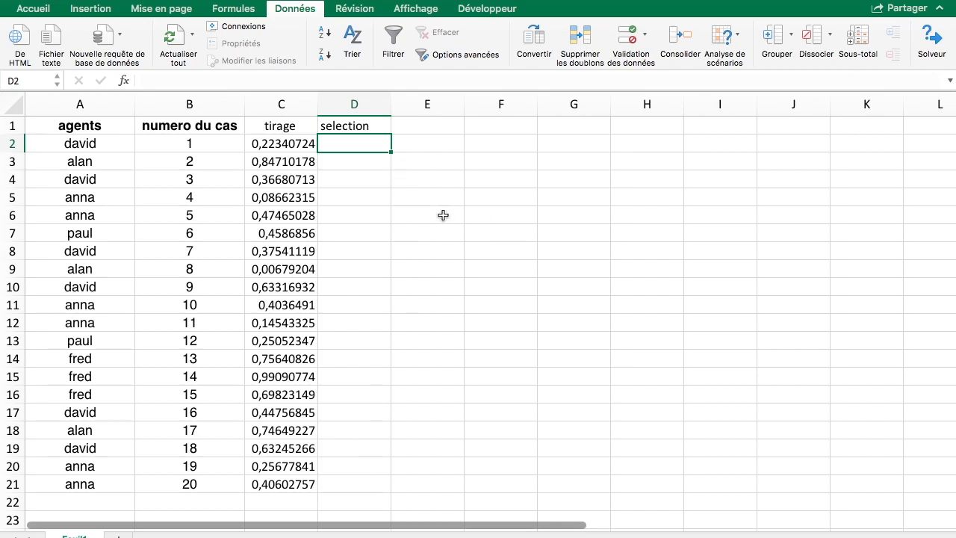
type("=si(")
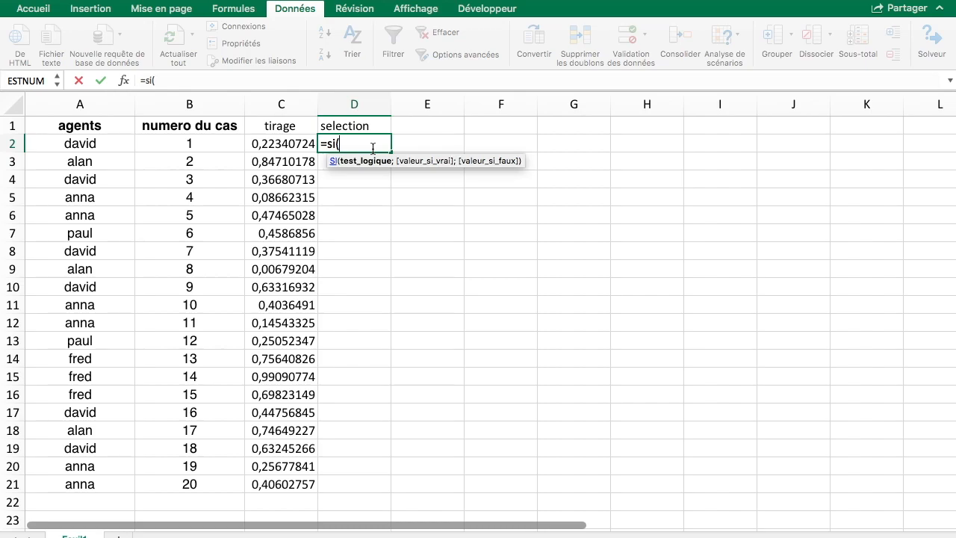
key("Left")
type(">centile")
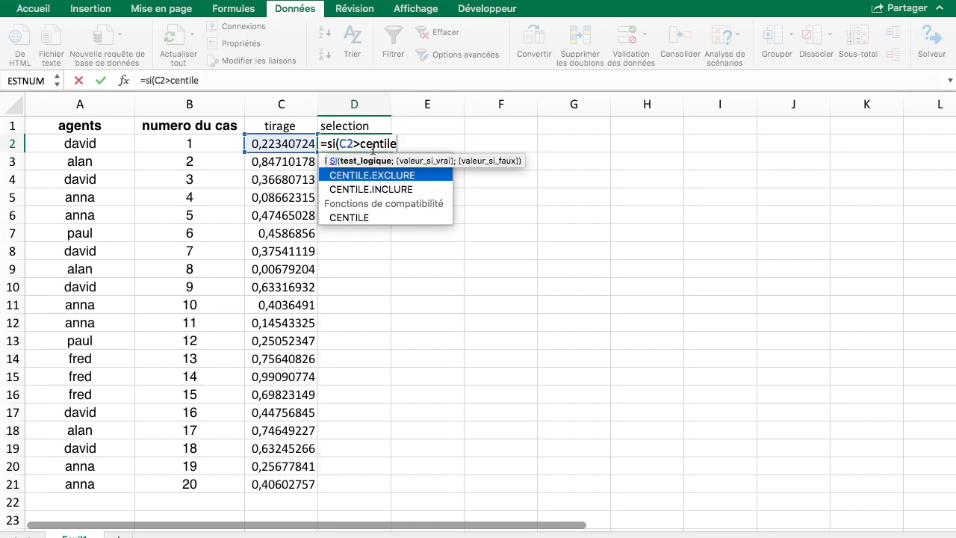
type("(")
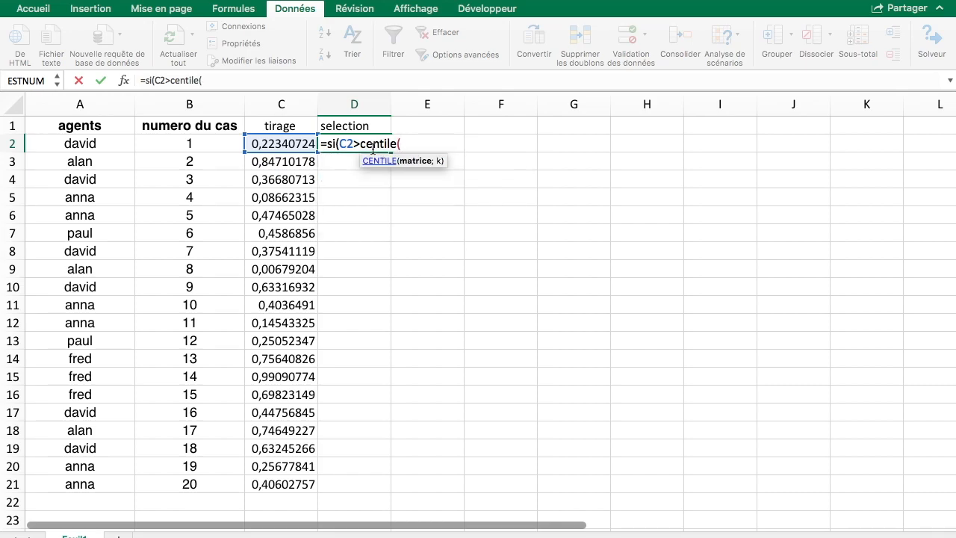
left_click(285, 484)
left_click(286, 105)
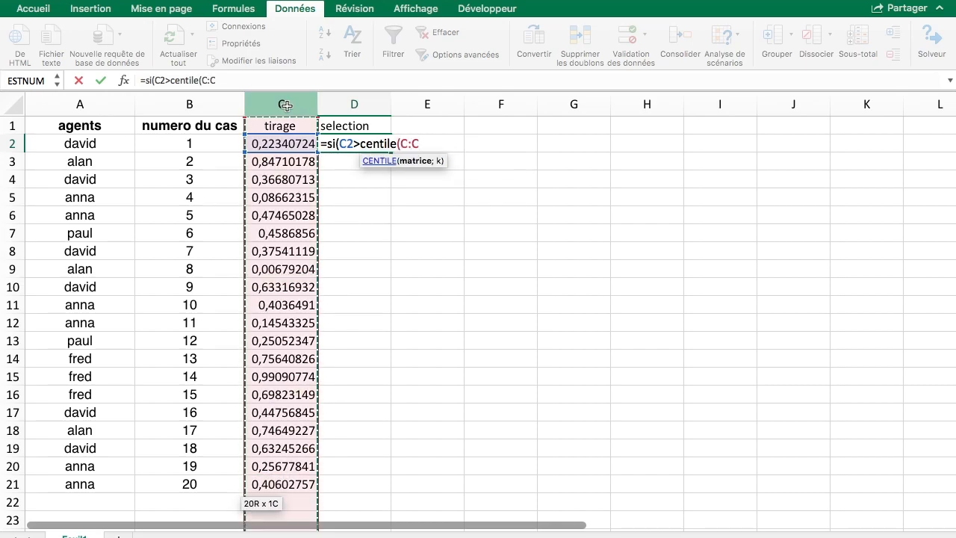
type(";")
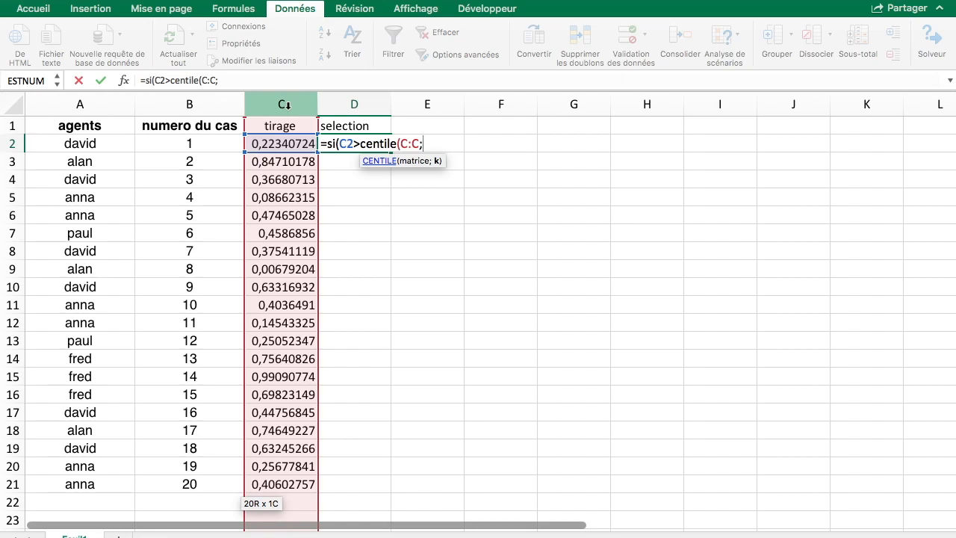
type("0,85)")
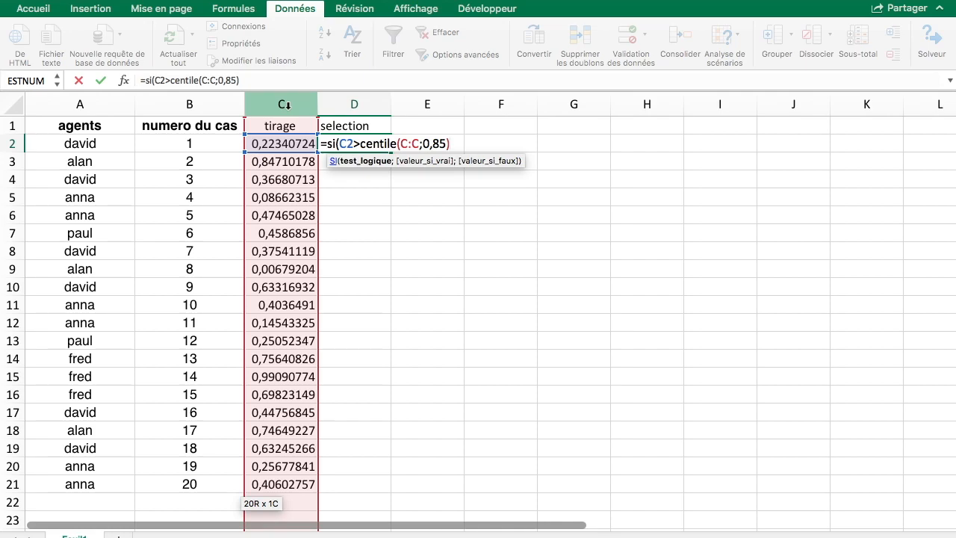
Complete the D2 formula to return C2 when true and "" otherwise, and fill it down through D21
type(";")
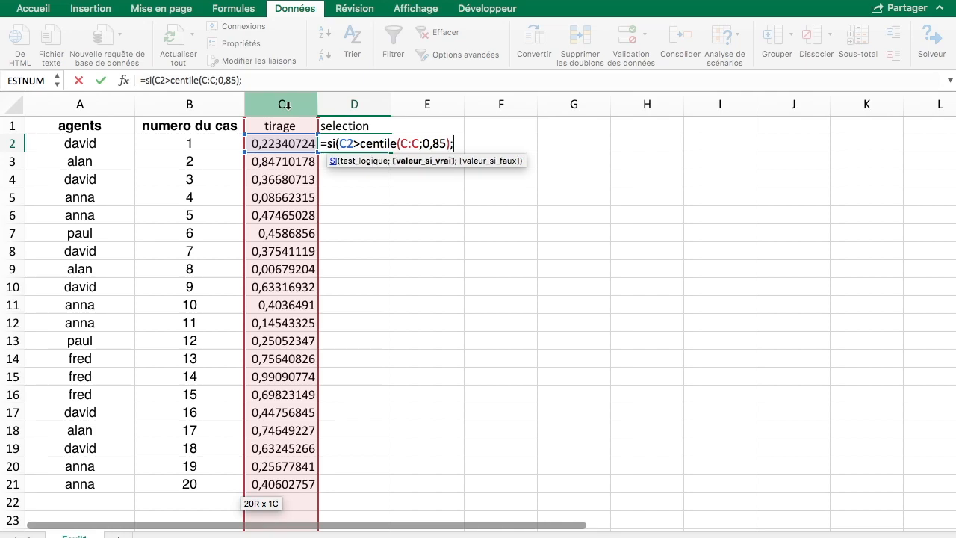
left_click(274, 145)
type(";\"\")")
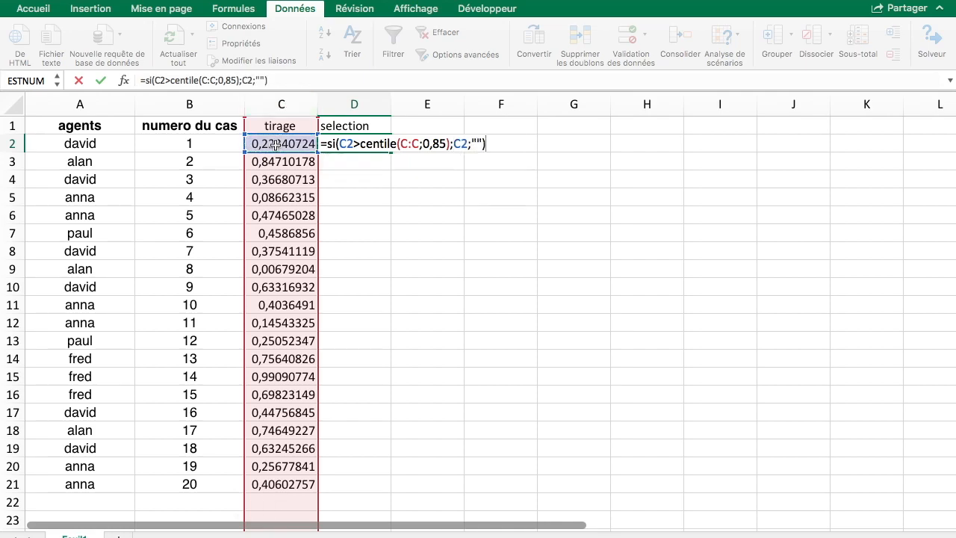
key("Return")
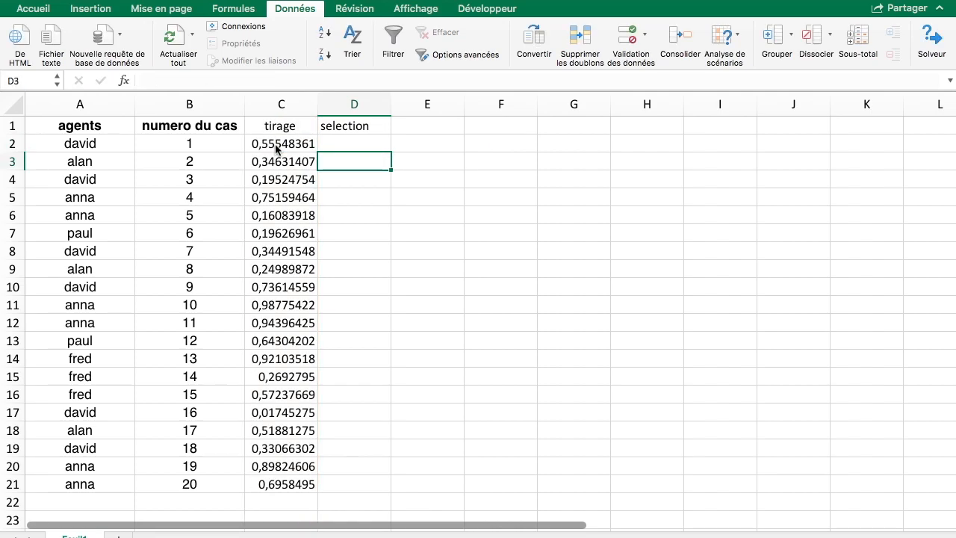
left_click(369, 142)
left_click_drag(391, 152, 357, 490)
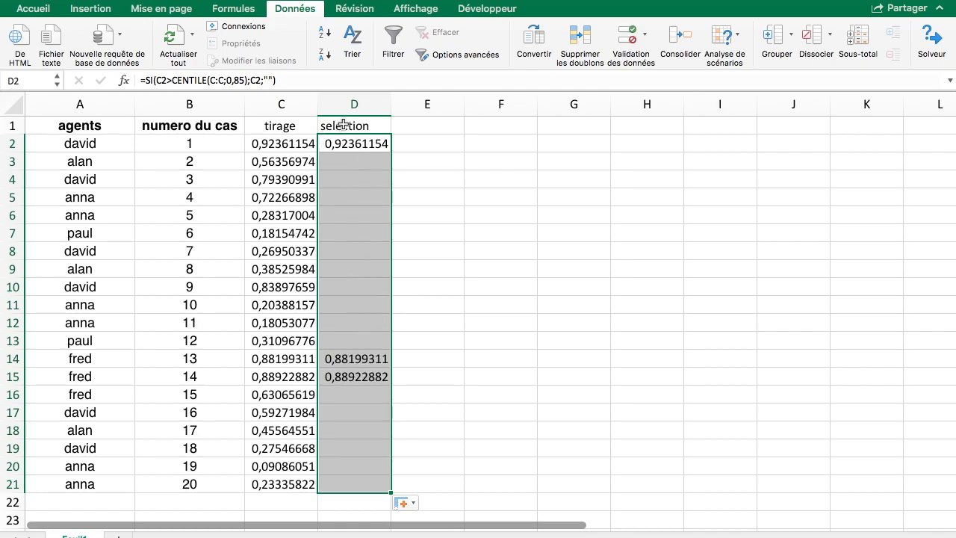
Enter the bold headers "agents" in F1 and "numero du cas" in G1
left_click(407, 216)
left_click(488, 125)
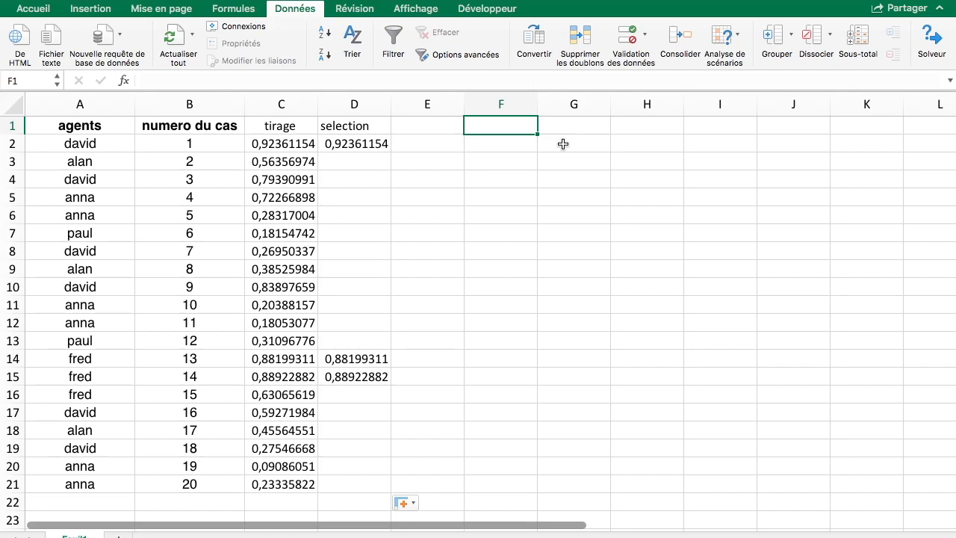
type("agents")
key("Tab")
type("nu")
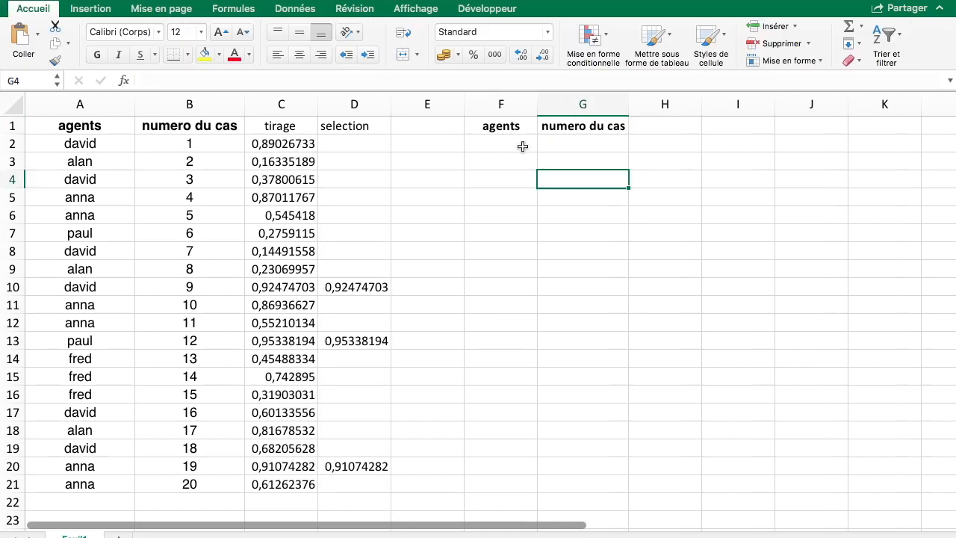
left_click(522, 146)
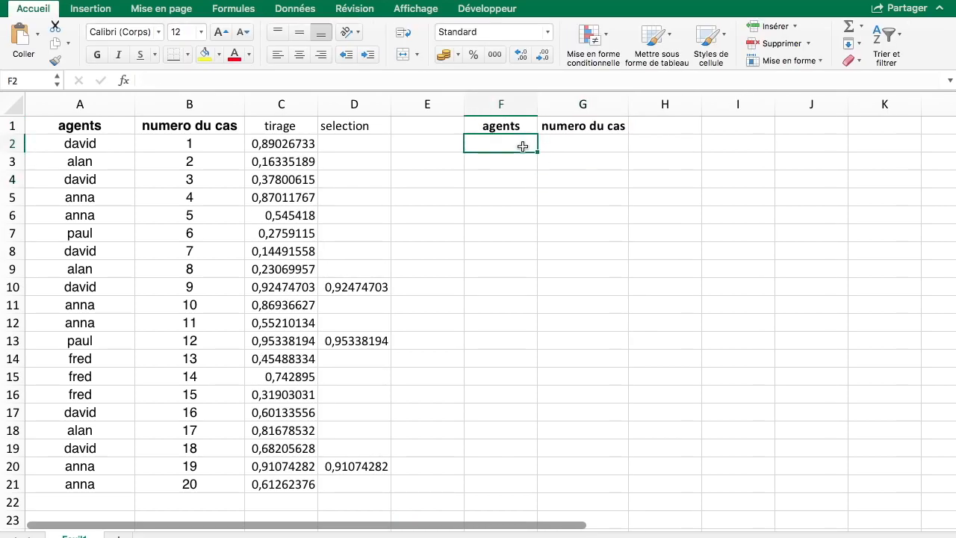
left_click(362, 108)
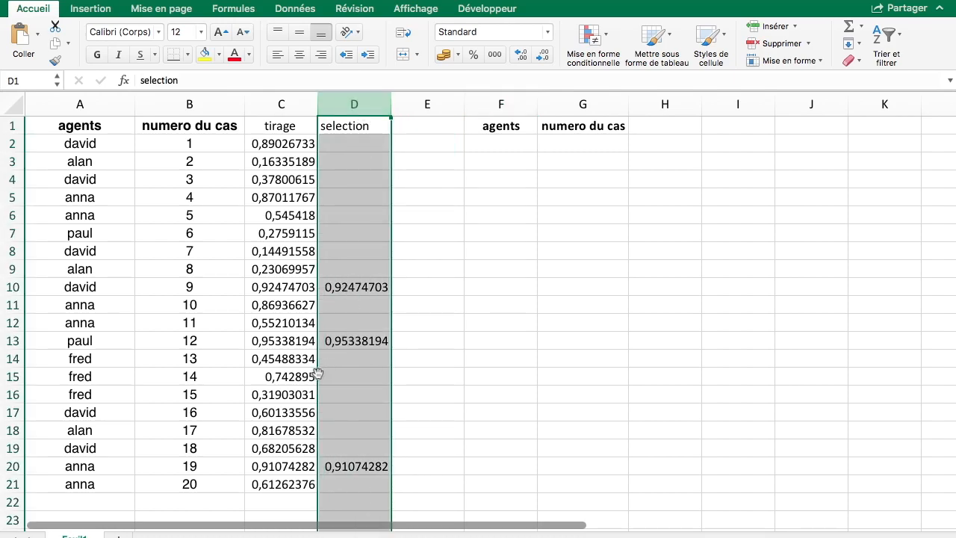
left_click(505, 144)
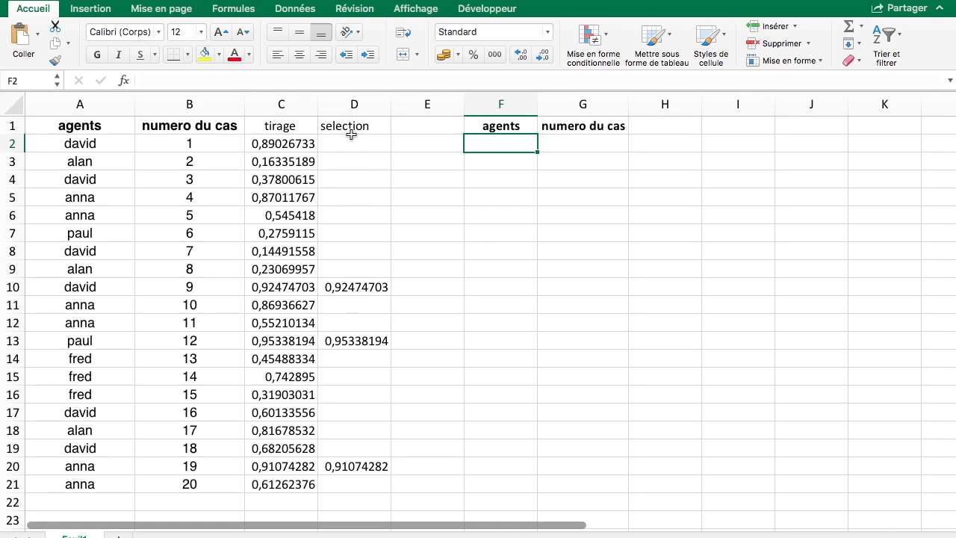
left_click_drag(360, 294, 47, 292)
left_click(72, 292)
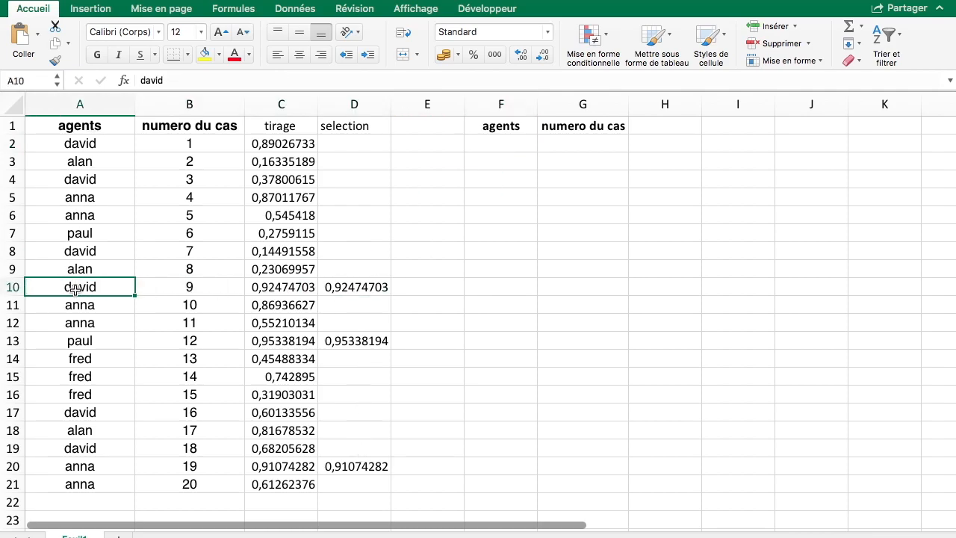
left_click(190, 286)
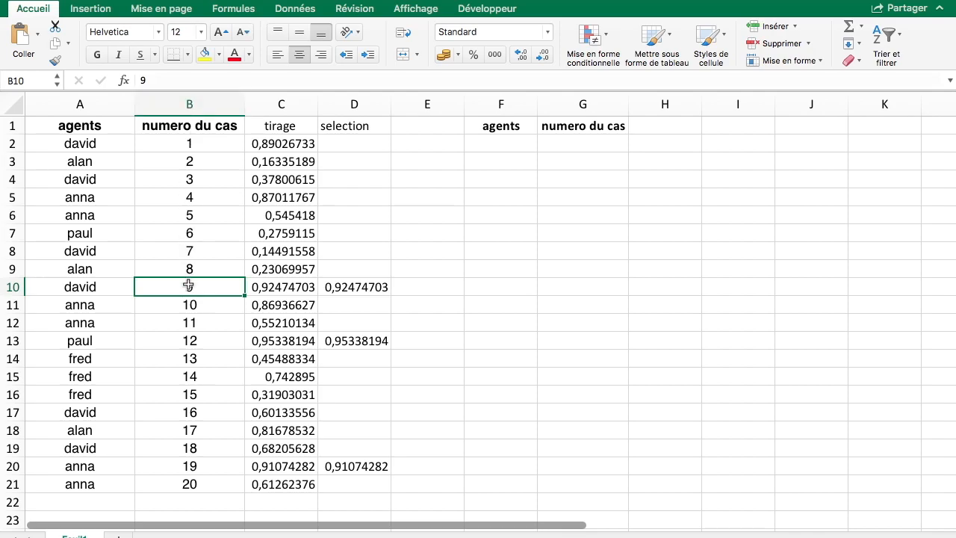
left_click(483, 288)
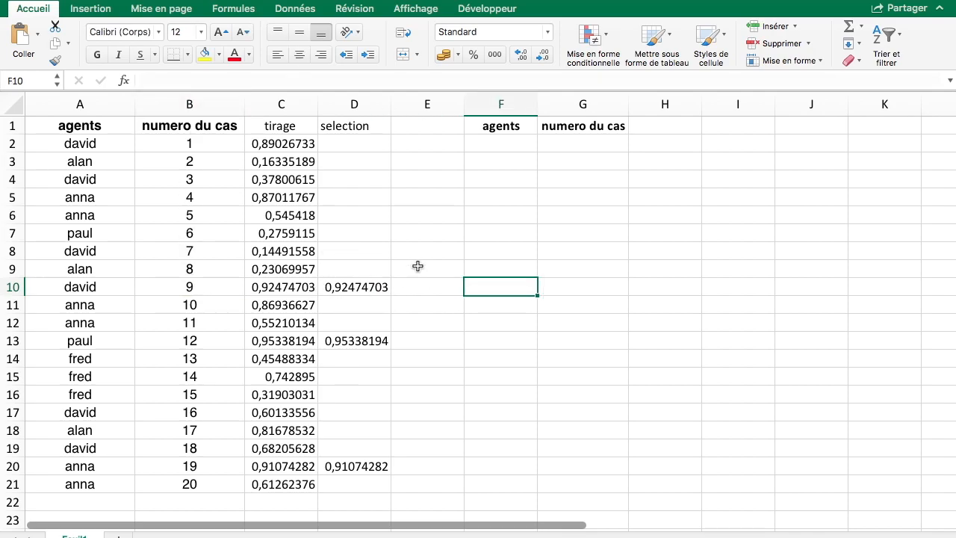
Enter the formula =GRANDE.VALEUR(D:D;LIGNE()-1) in F2 to return the largest value of the selection column
left_click(506, 146)
type("=")
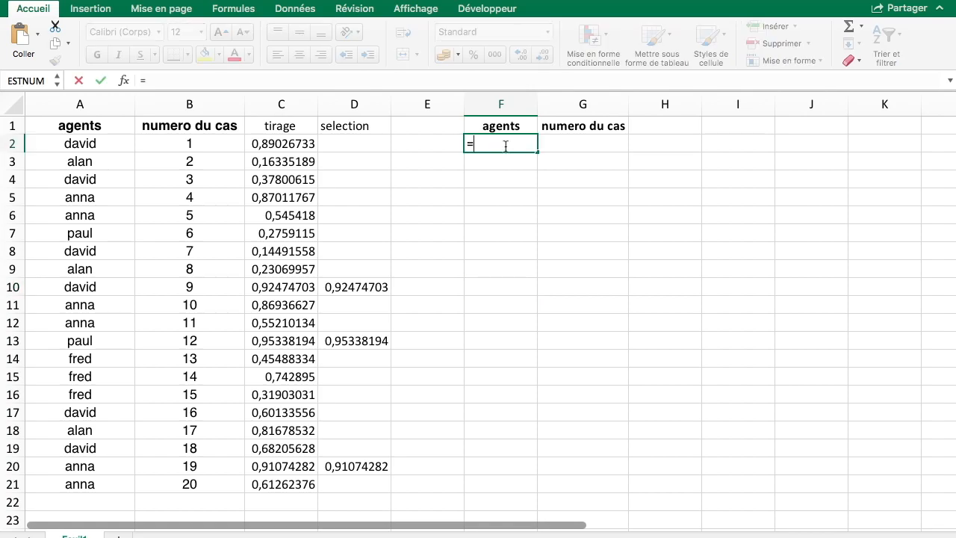
type("gran")
key("Tab")
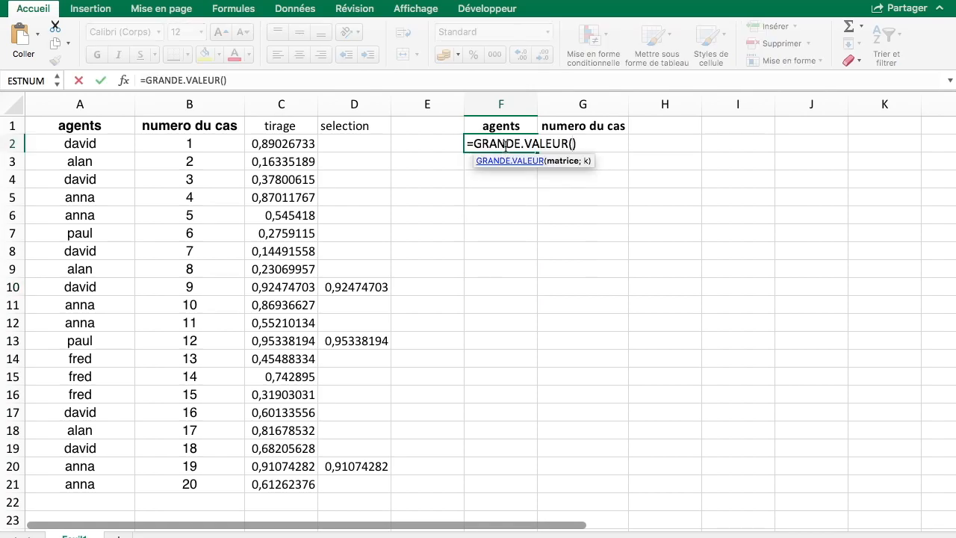
left_click(358, 109)
type(";")
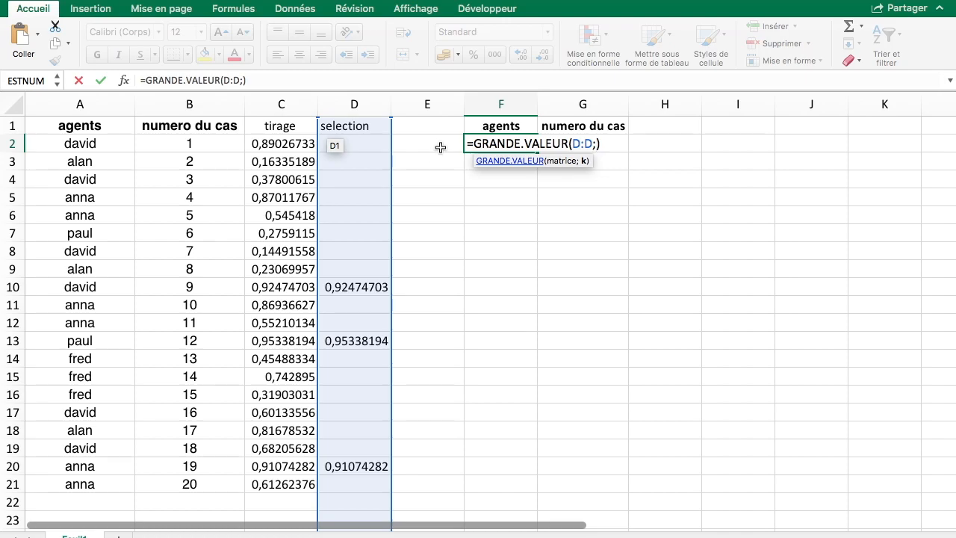
type("ligne")
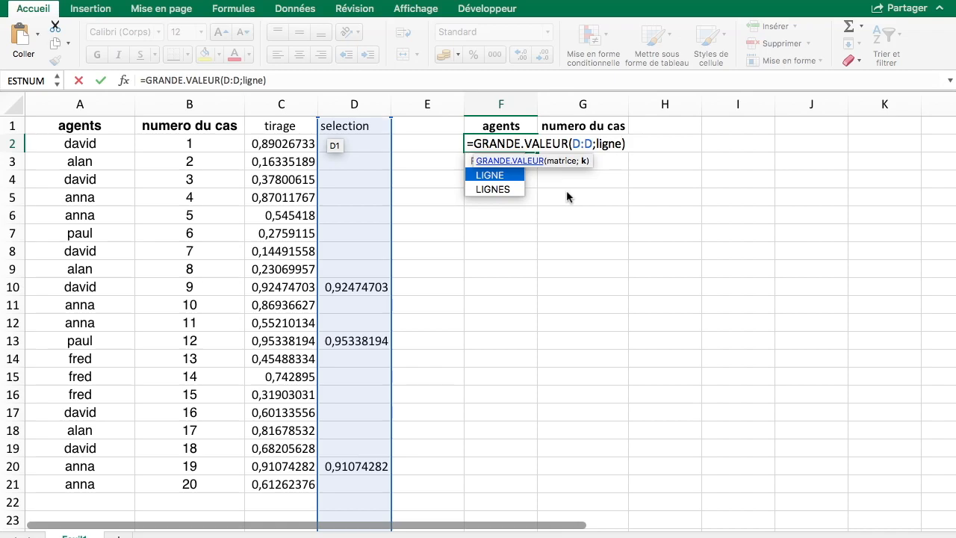
type("(")
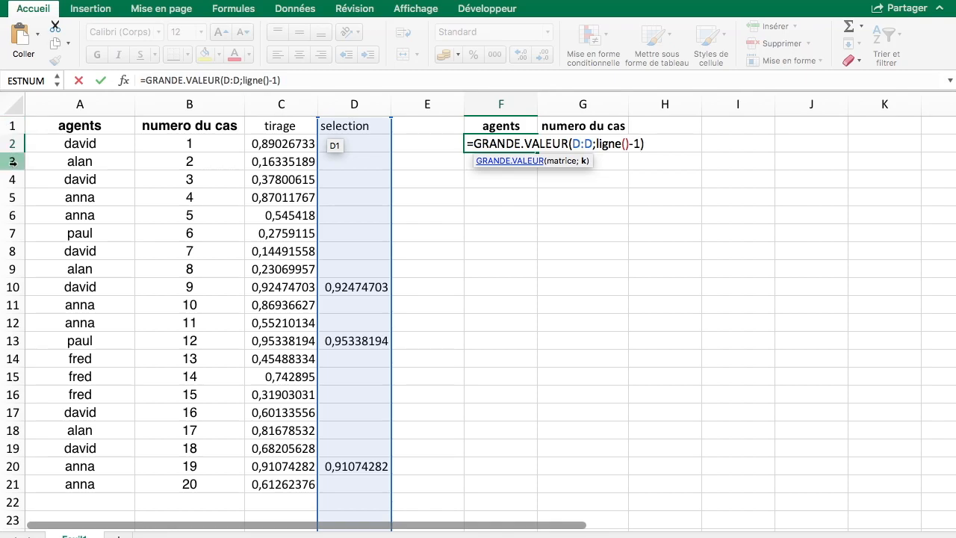
key("Return")
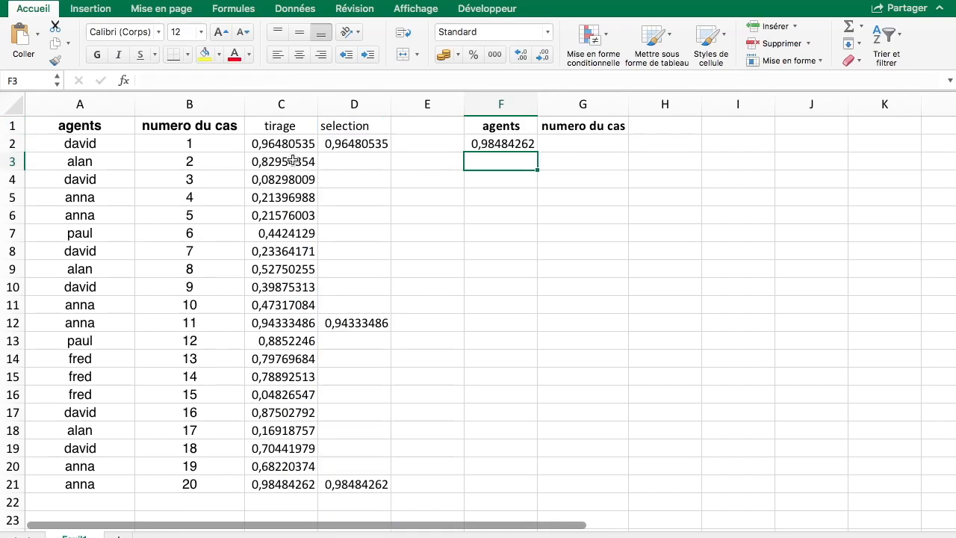
Fill the F2 formula down through F6 and check the formula in F5
left_click(523, 144)
left_click_drag(537, 154, 538, 224)
left_click(506, 199)
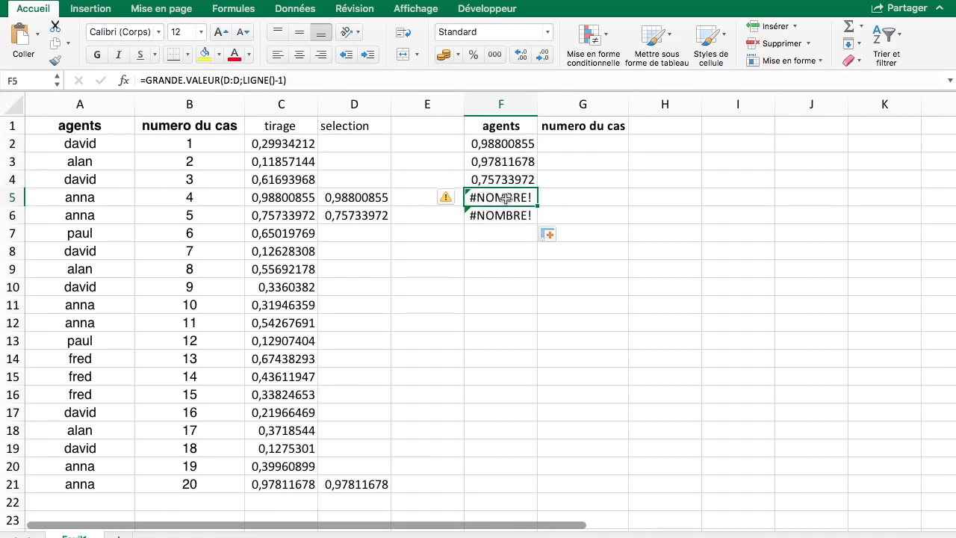
Begin wrapping the F2 formula in an INDEX function that uses column A:A as its array
left_click(507, 142)
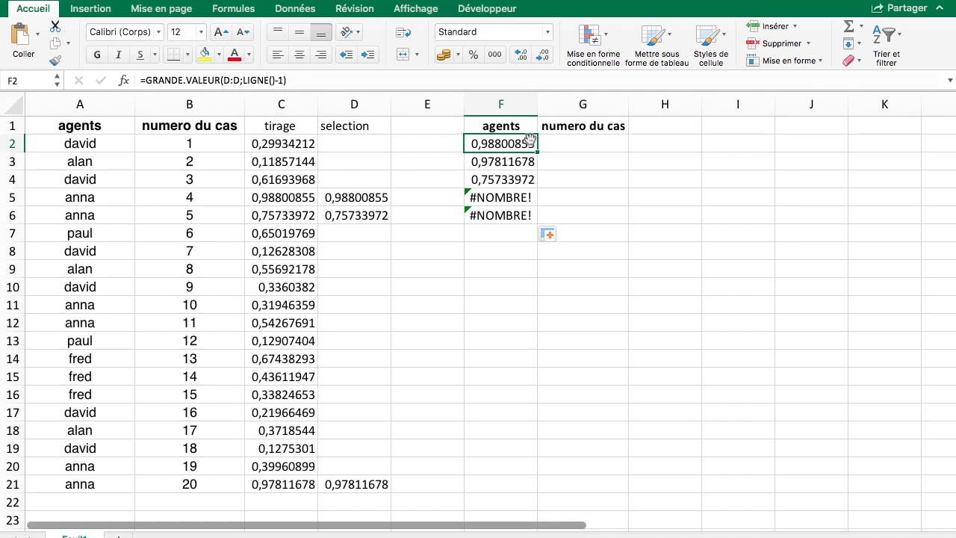
left_click(145, 83)
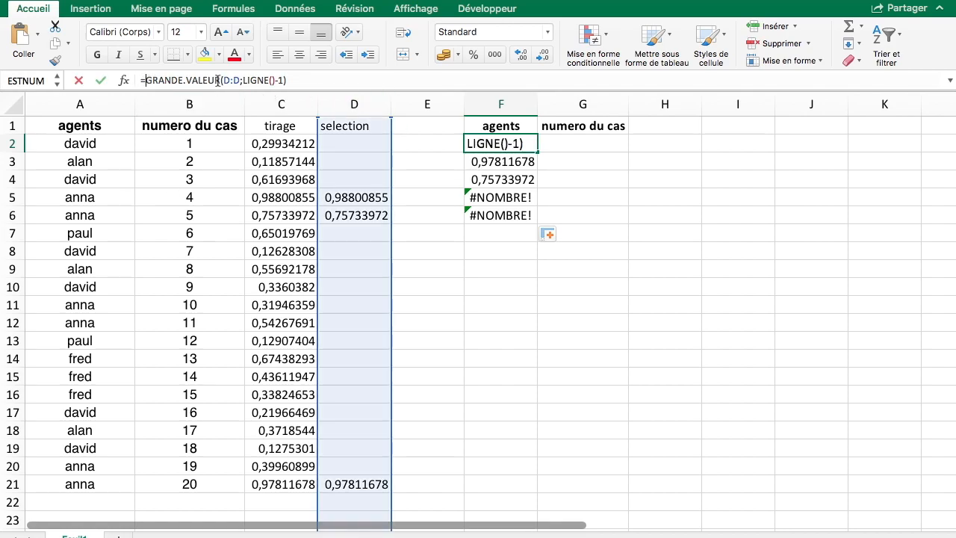
key("Escape")
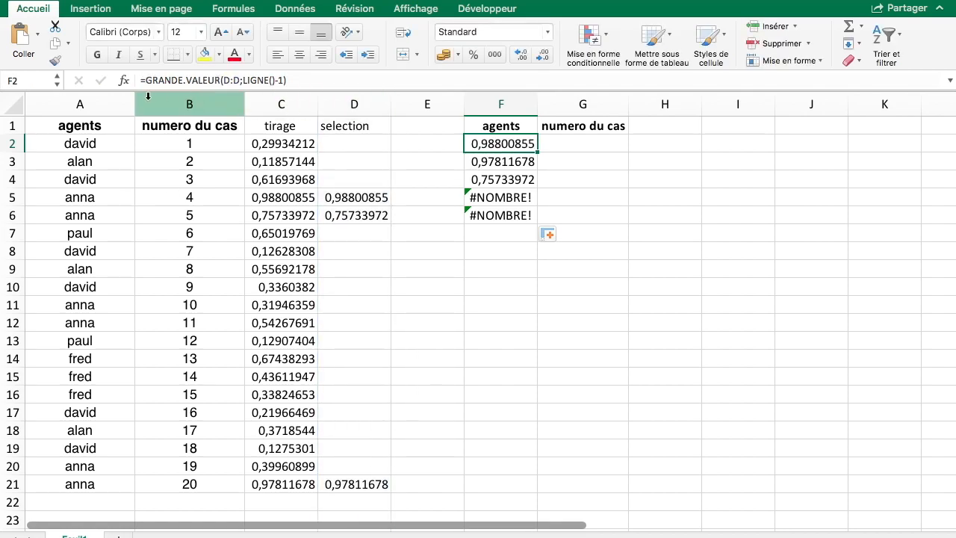
left_click(146, 83)
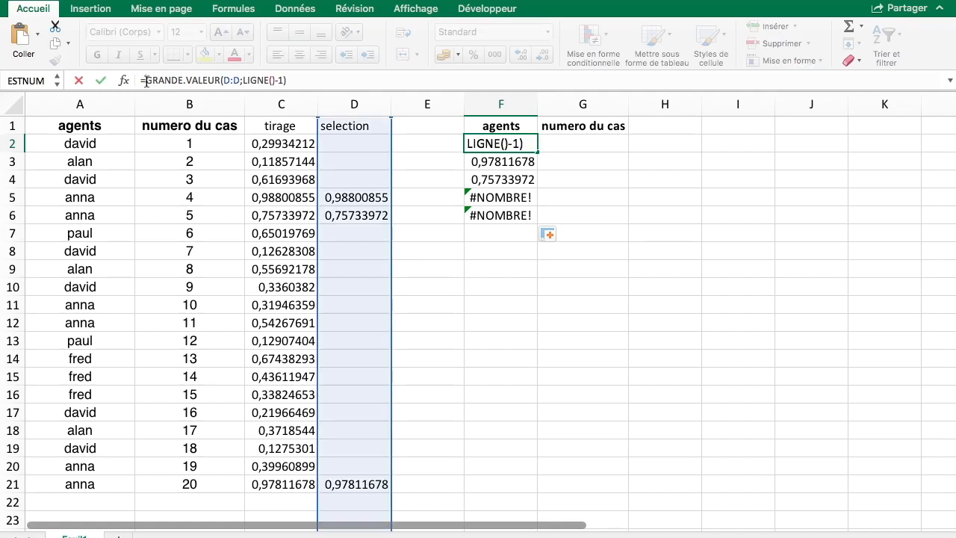
type("index(")
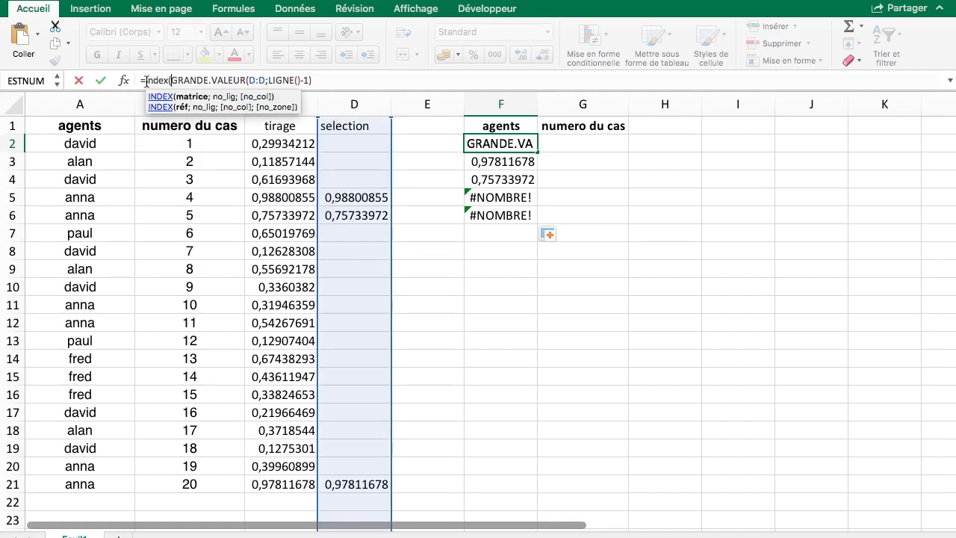
left_click(91, 100)
type(";")
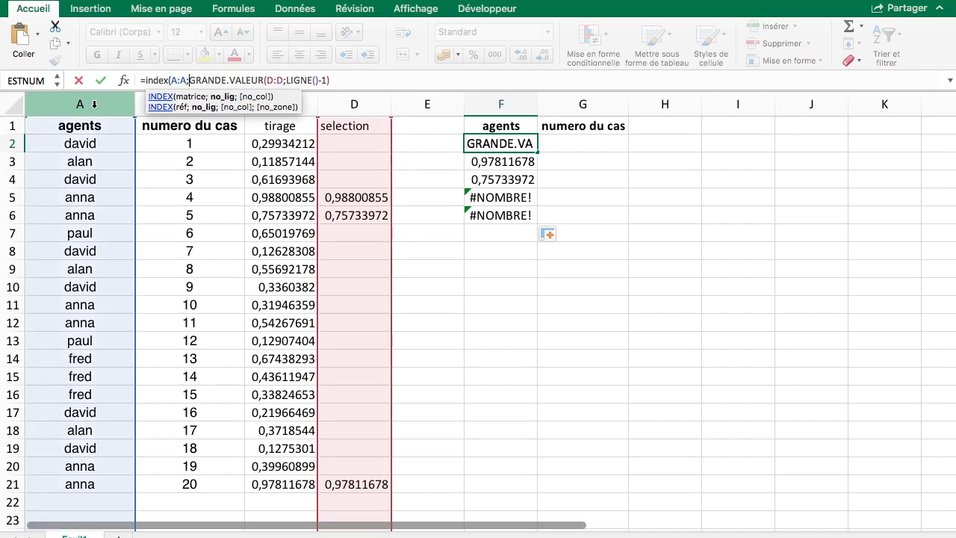
Nest EQUIV inside INDEX in F2, with D:D as first argument, the GRANDE.VALEUR expression as second and 0 as match type
type("equiv(")
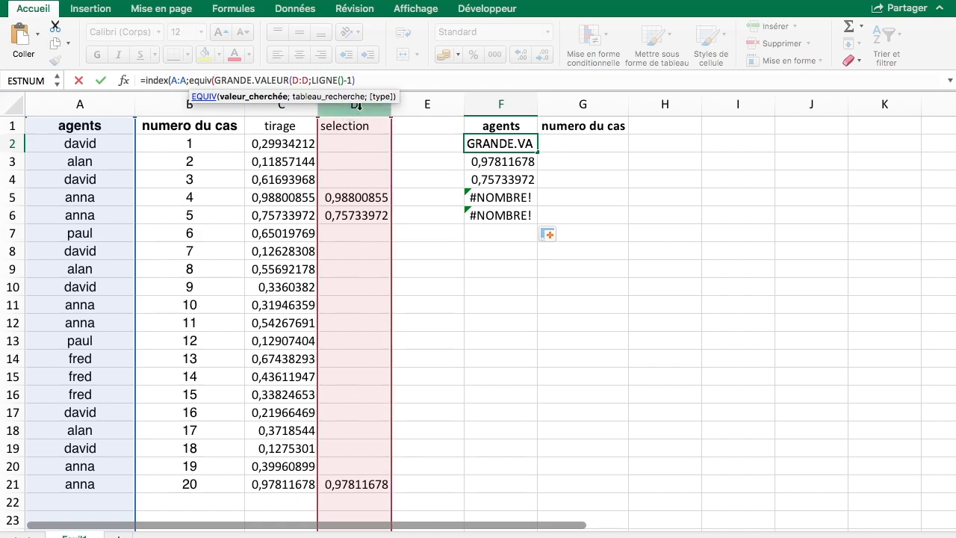
left_click(356, 106)
type(";")
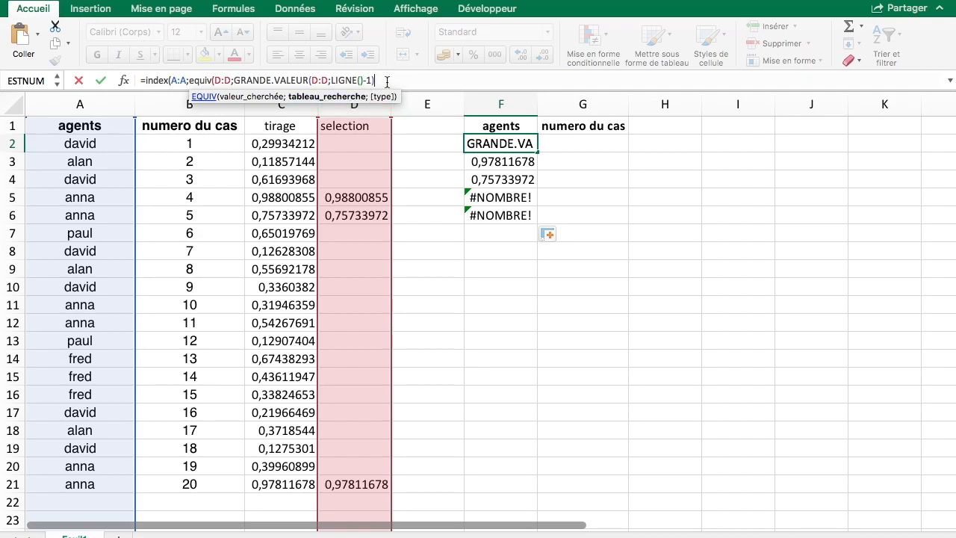
type(");0)")
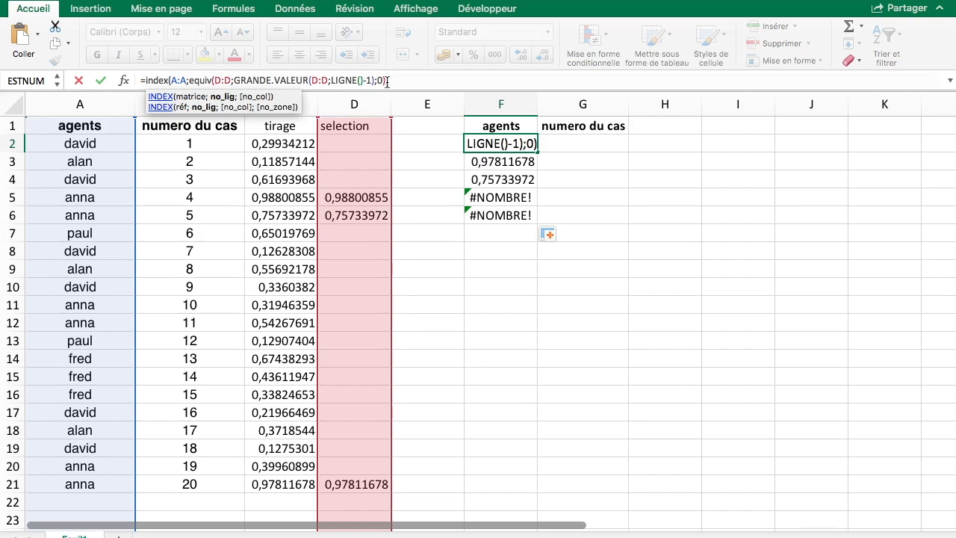
type(")")
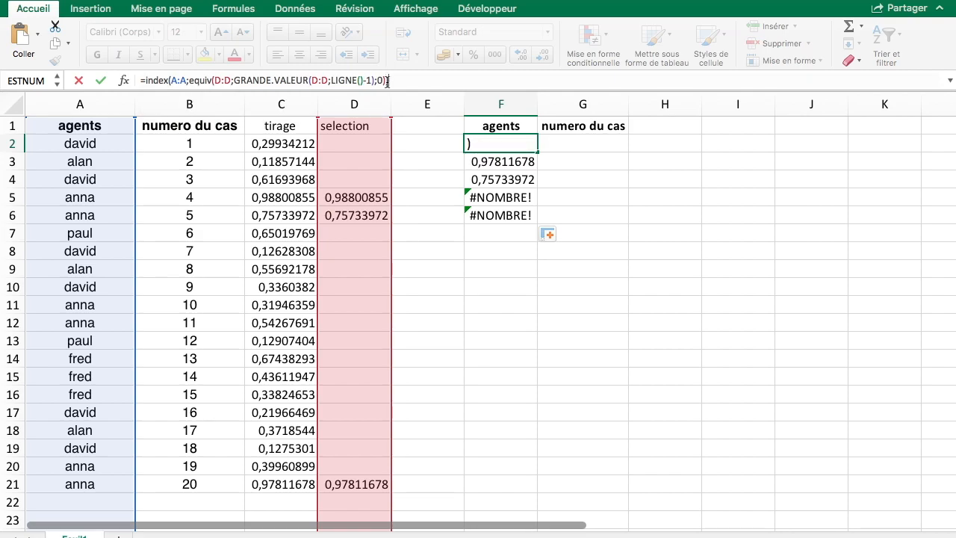
key("Return")
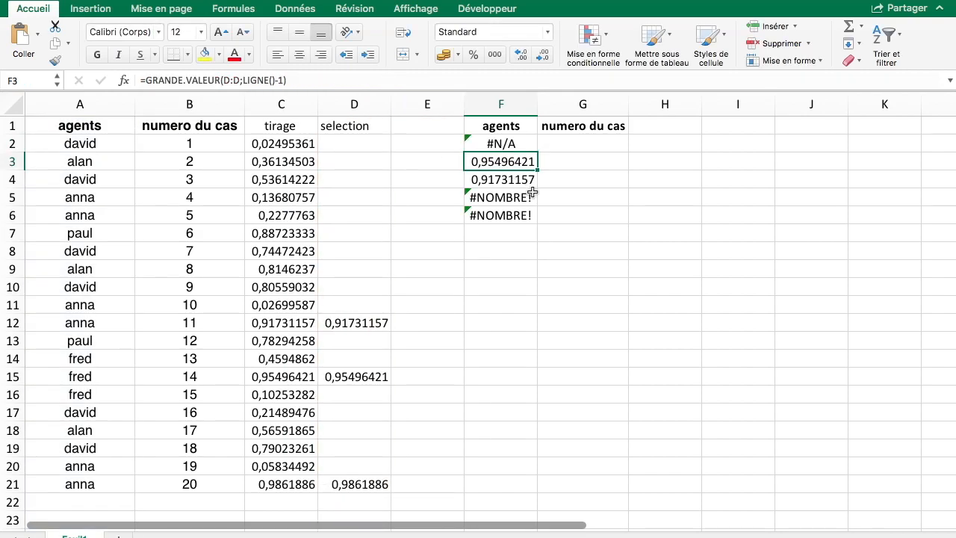
Reorder the EQUIV arguments in F2 so the formula reads =INDEX(A:A;EQUIV(GRANDE.VALEUR(D:D;LIGNE()-1);D:D;0))
left_click(516, 147)
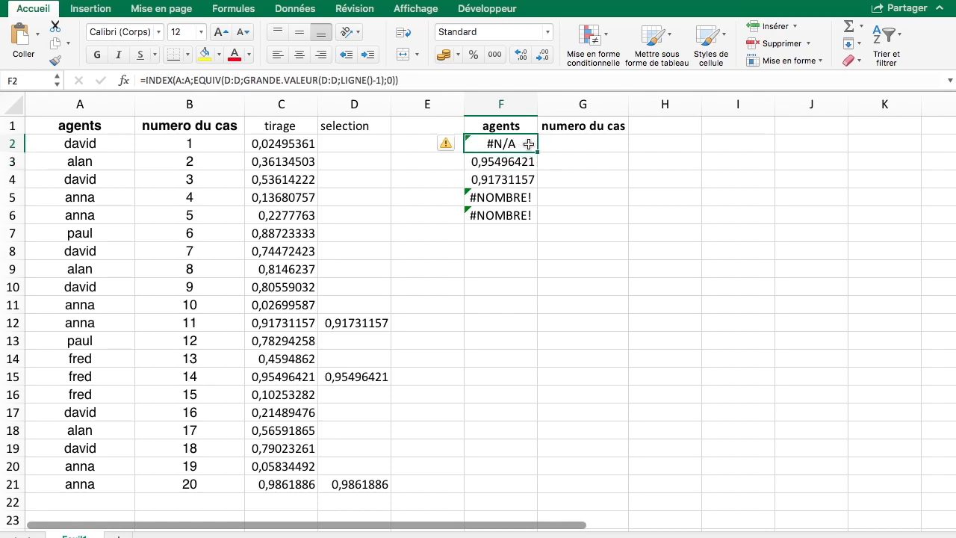
left_click(421, 79)
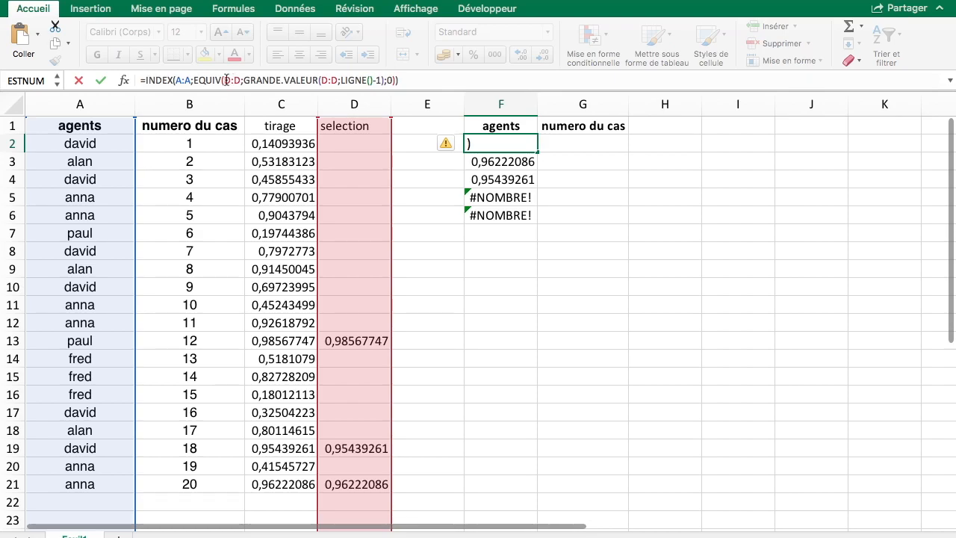
left_click(225, 80)
left_click_drag(226, 80, 389, 80)
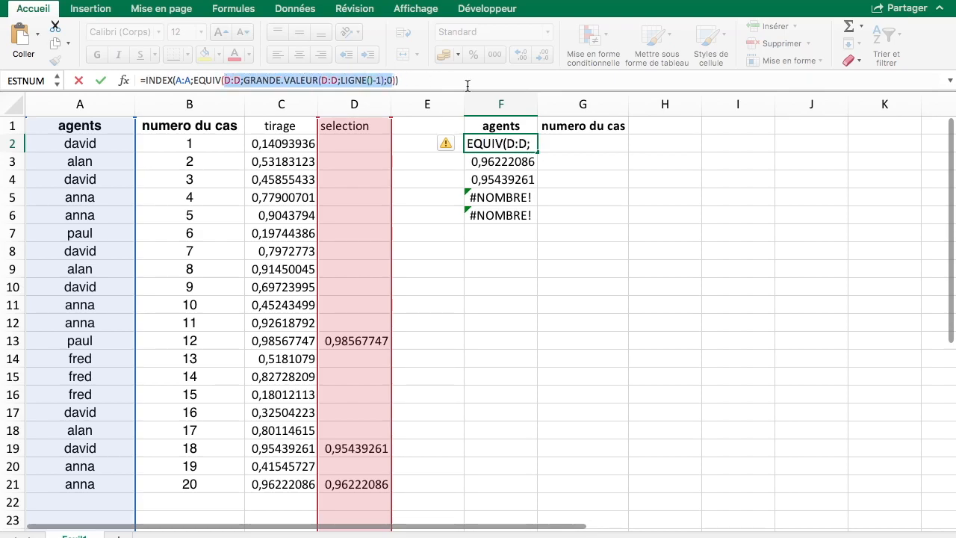
left_click(256, 80)
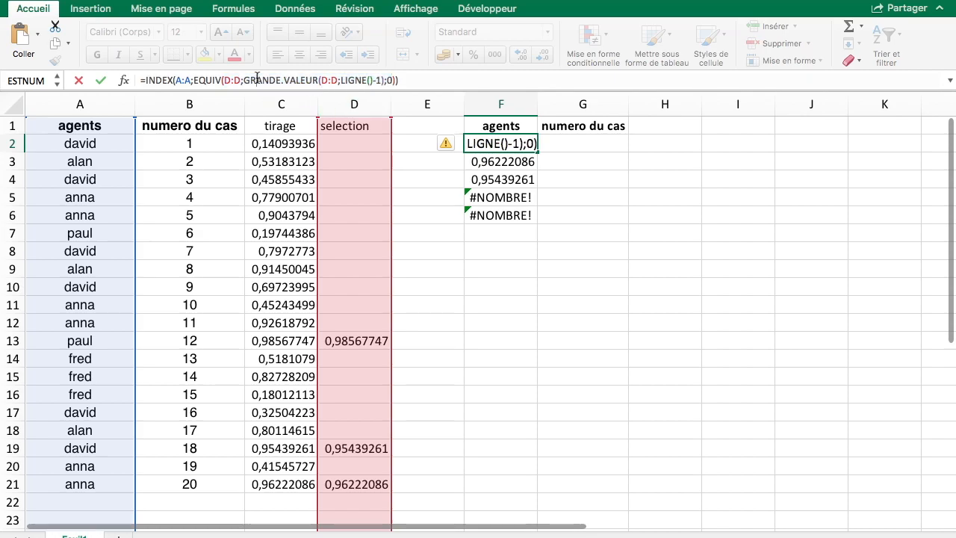
left_click_drag(246, 81, 381, 77)
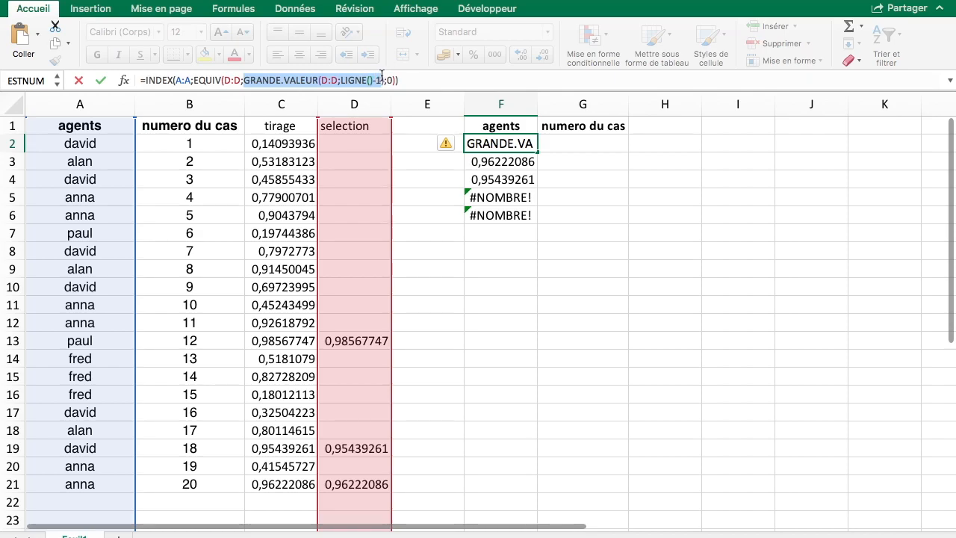
left_click(245, 81)
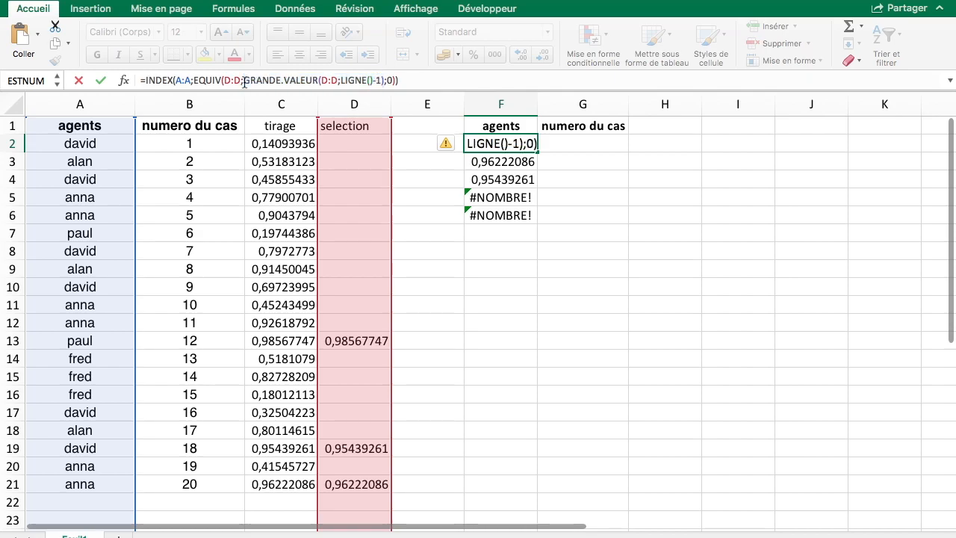
left_click_drag(243, 80, 226, 80)
key("BackSpace")
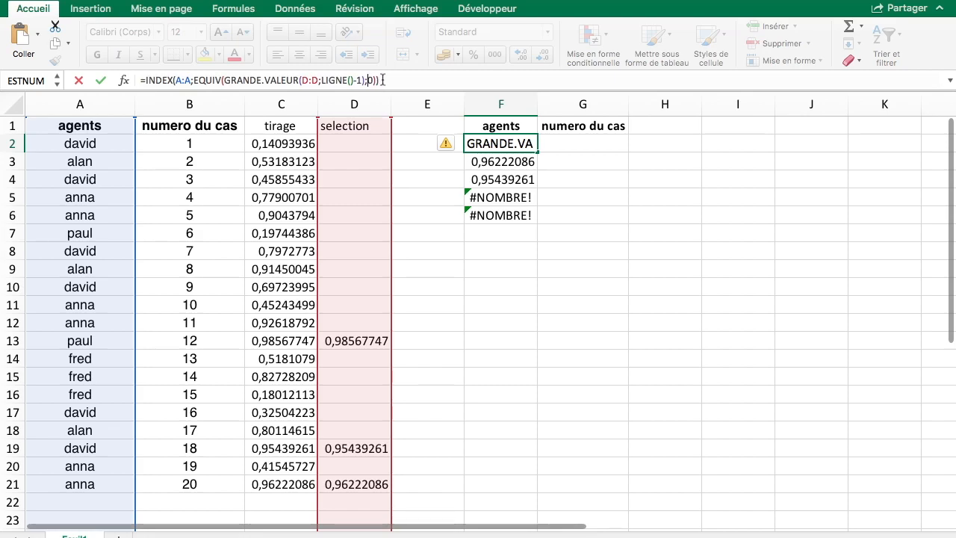
type("D:D;")
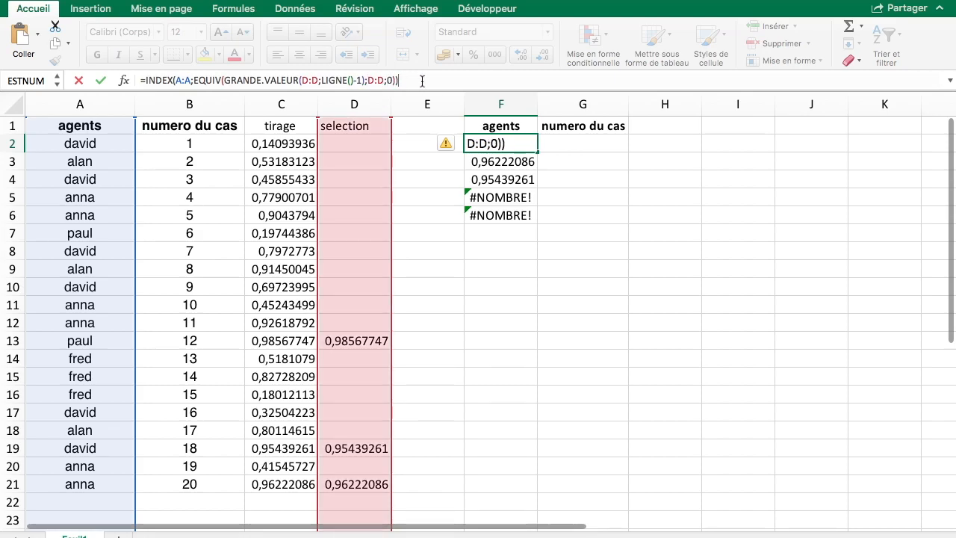
key("Return")
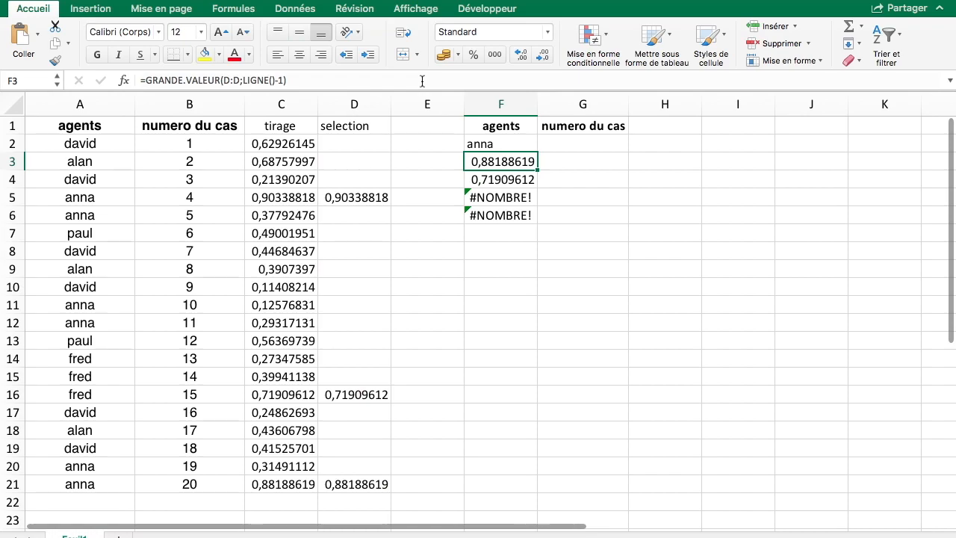
Fill the INDEX/EQUIV formula from F2 down through F6
left_click(517, 143)
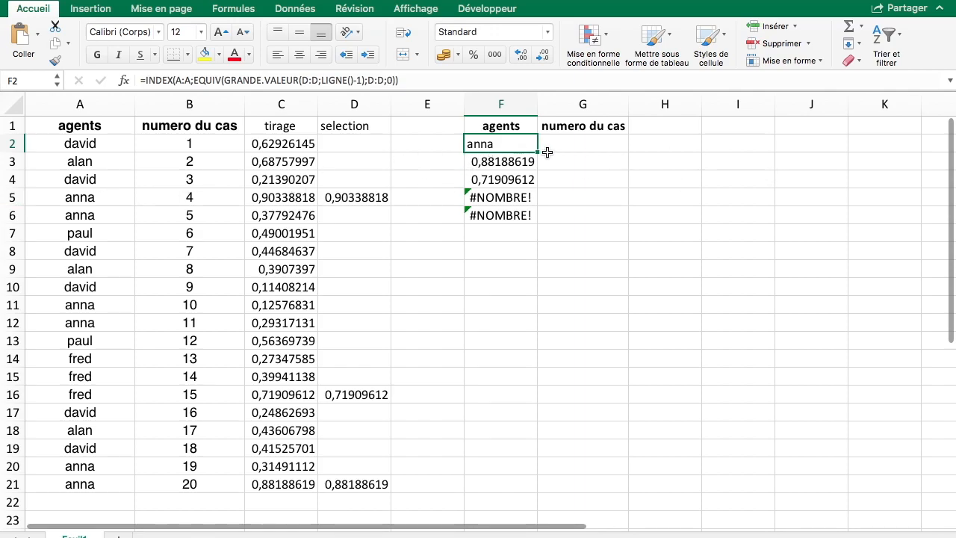
left_click_drag(536, 151, 535, 223)
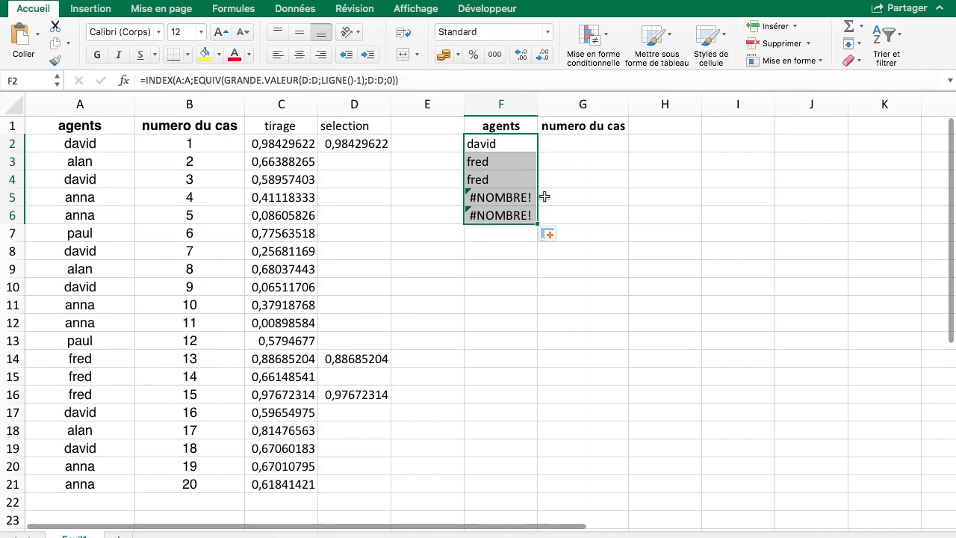
left_click(594, 156)
Copy the F2 formula text into G2 and change its INDEX array from A:A to B:B
left_click(523, 143)
left_click(413, 80)
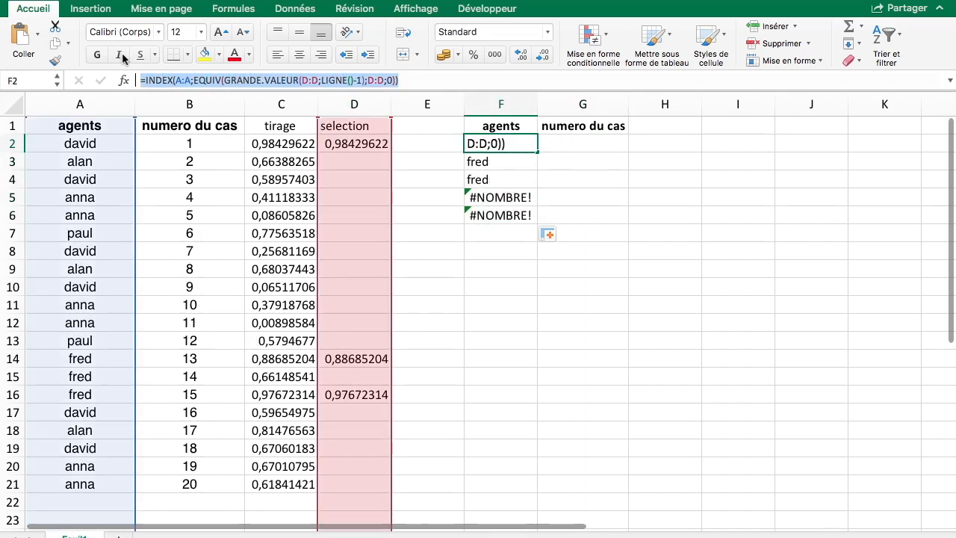
double_click(584, 150)
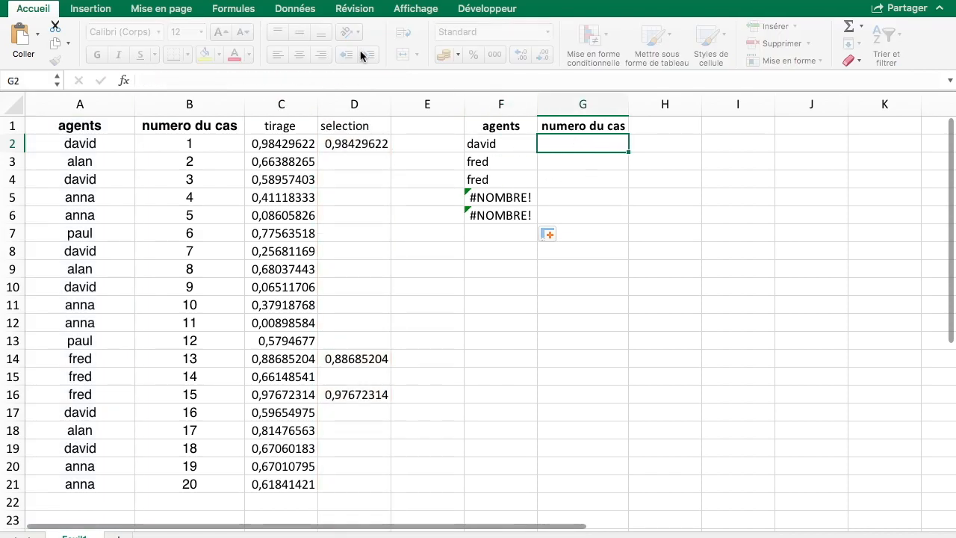
type("=INDEX(A:A;EQUIV(GRANDE.VALEUR(D:D;LIGNE()-1);D:D;0))")
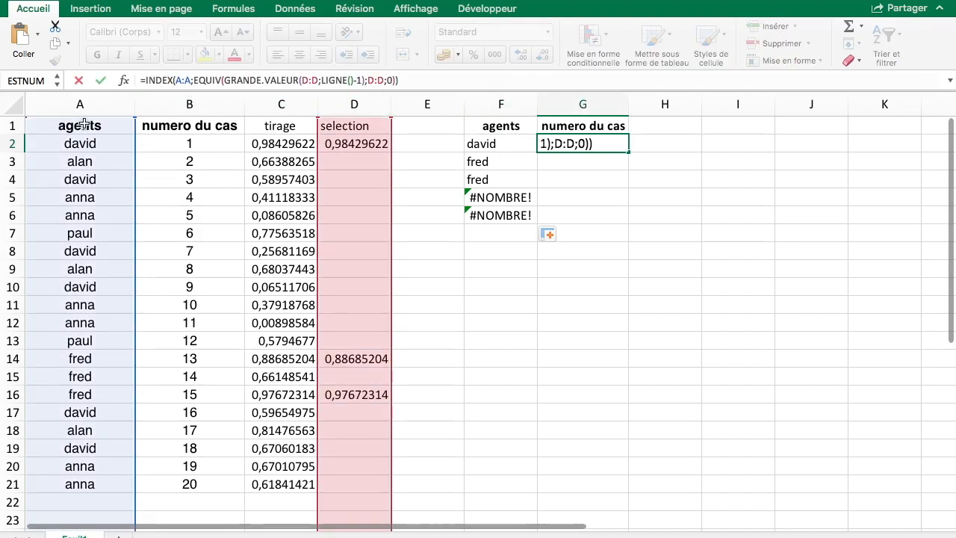
left_click_drag(133, 146, 194, 152)
key("Return")
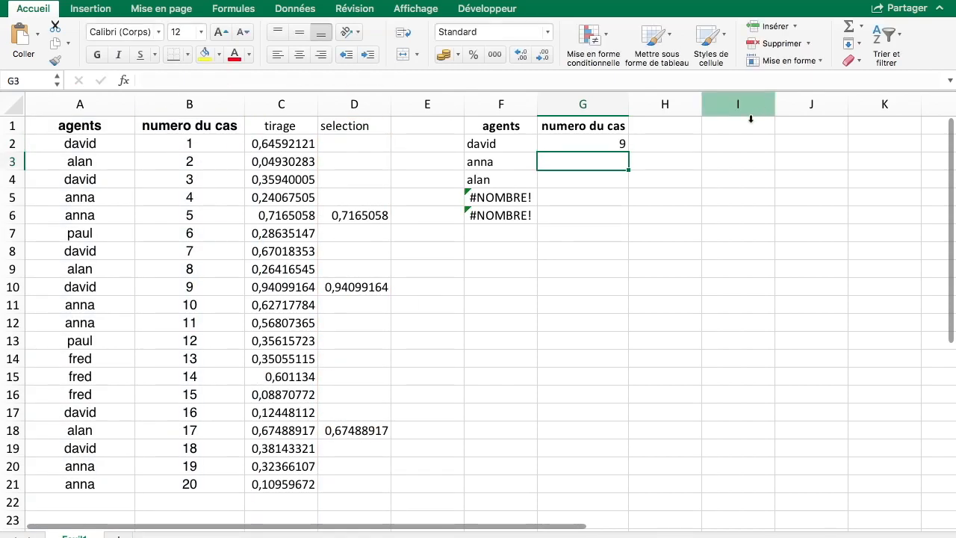
left_click(612, 144)
Wrap the F2 formula in SIERREUR with "" as the value returned on error
left_click(500, 200)
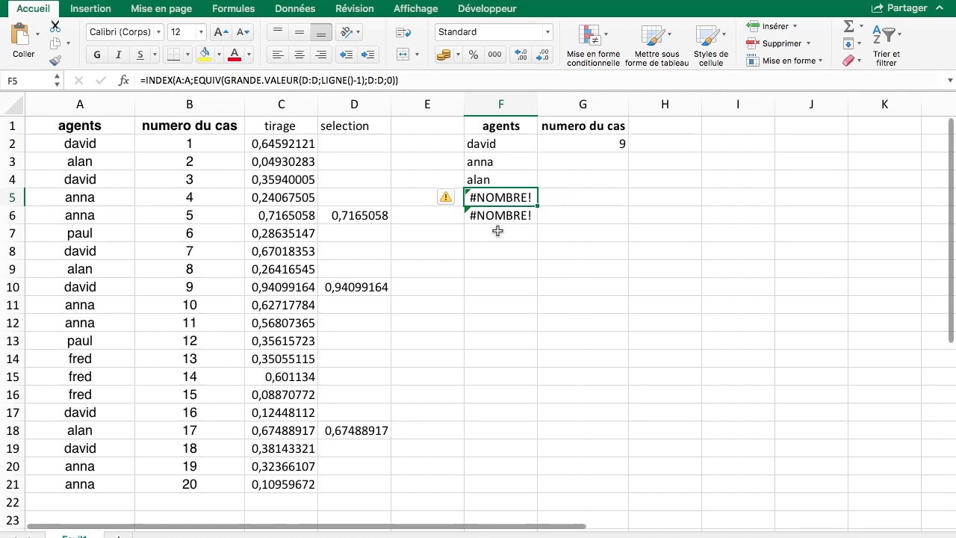
left_click(496, 146)
left_click(145, 82)
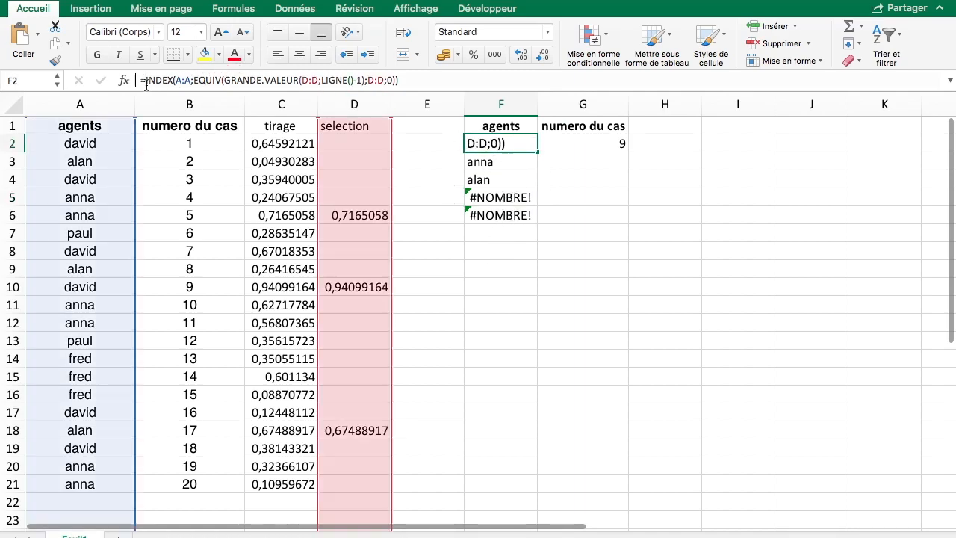
type("sierreur(")
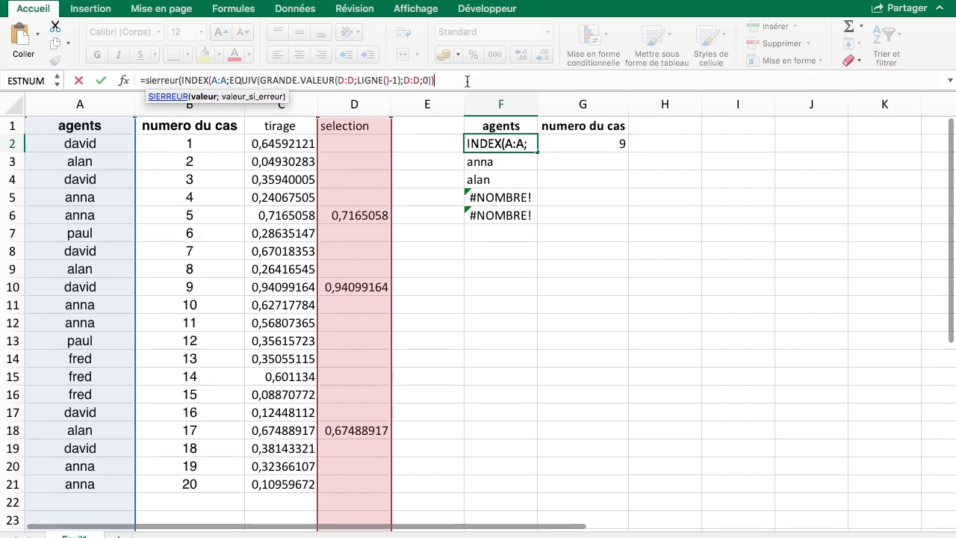
type(";\"\")")
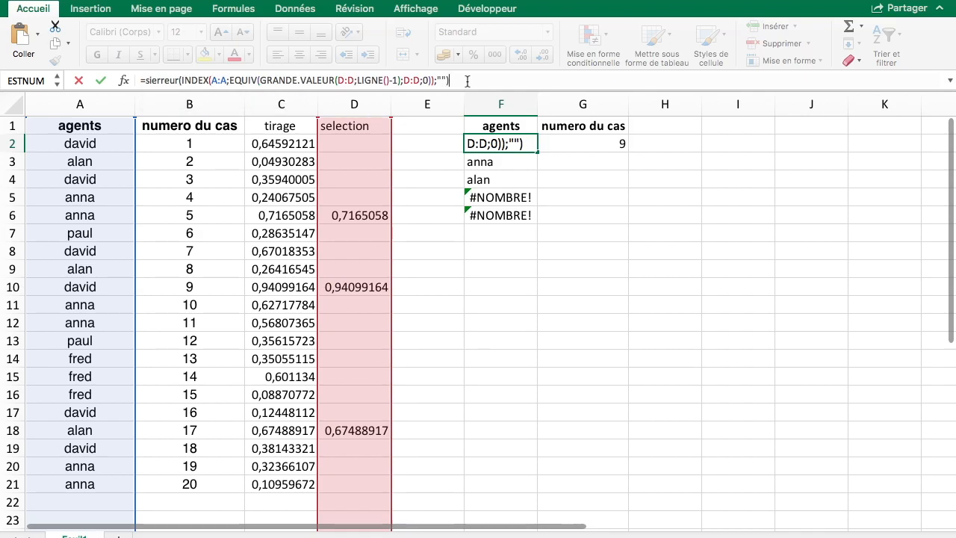
key("Return")
Fill the SIERREUR formula from F2 down through F6
left_click(528, 146)
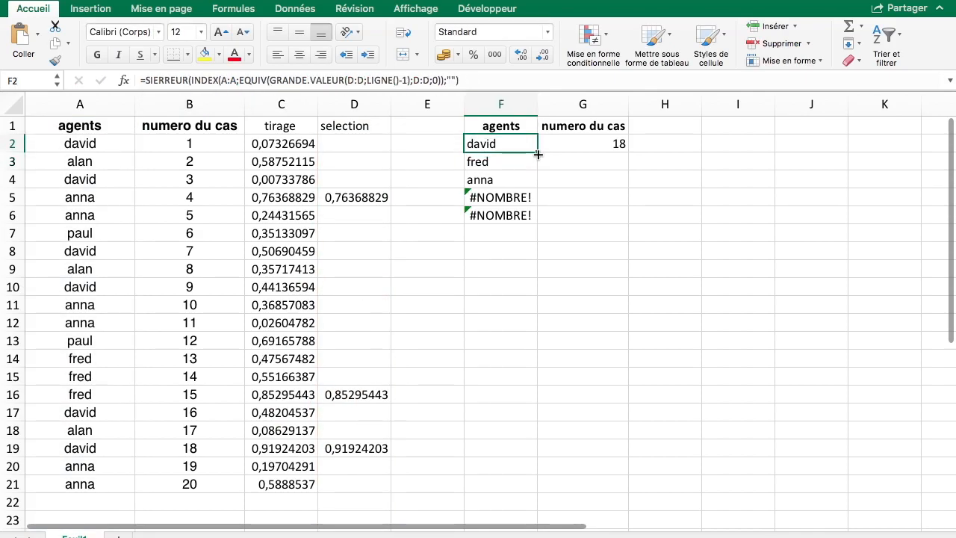
left_click_drag(538, 152, 537, 224)
left_click(523, 142)
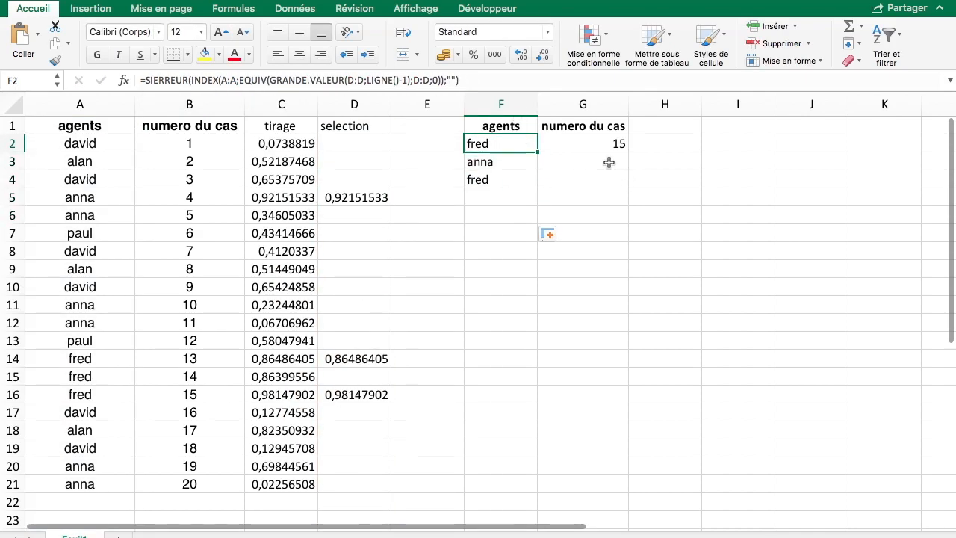
Wrap the G2 formula so it reads =SIERREUR(INDEX(B:B;EQUIV(GRANDE.VALEUR(D:D;LIGNE()-1);D:D;0));"")
left_click(589, 145)
left_click(146, 81)
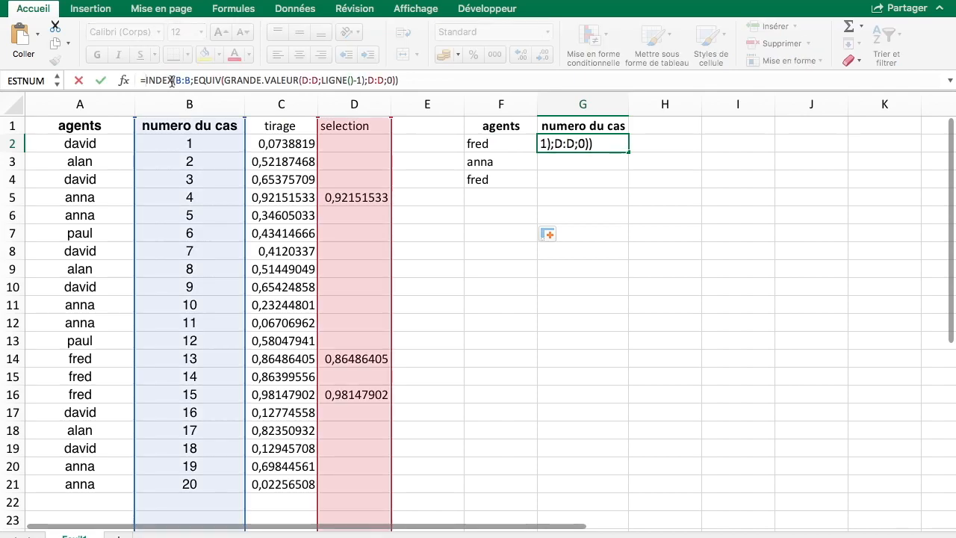
type("sierreur(")
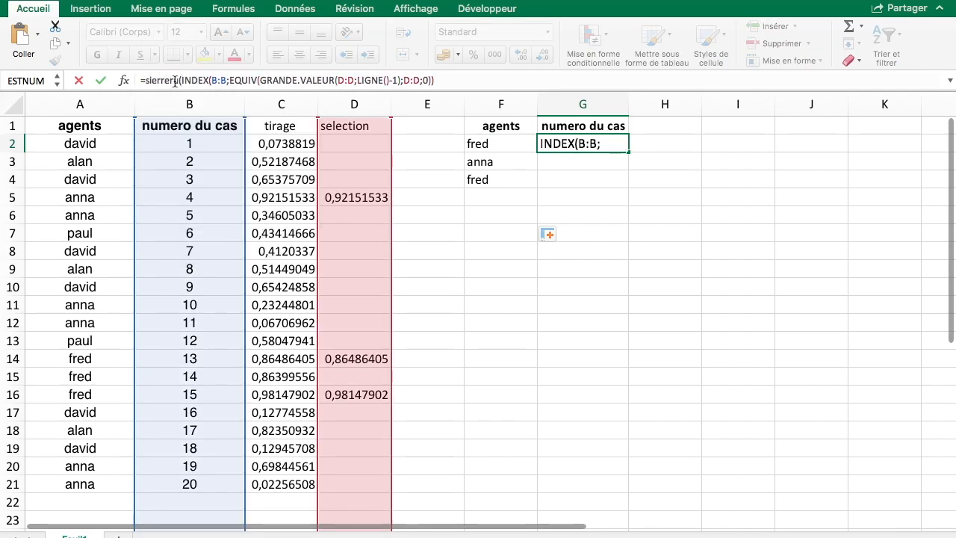
key("BackSpace")
key("BackSpace")
key("BackSpace")
type("ur(")
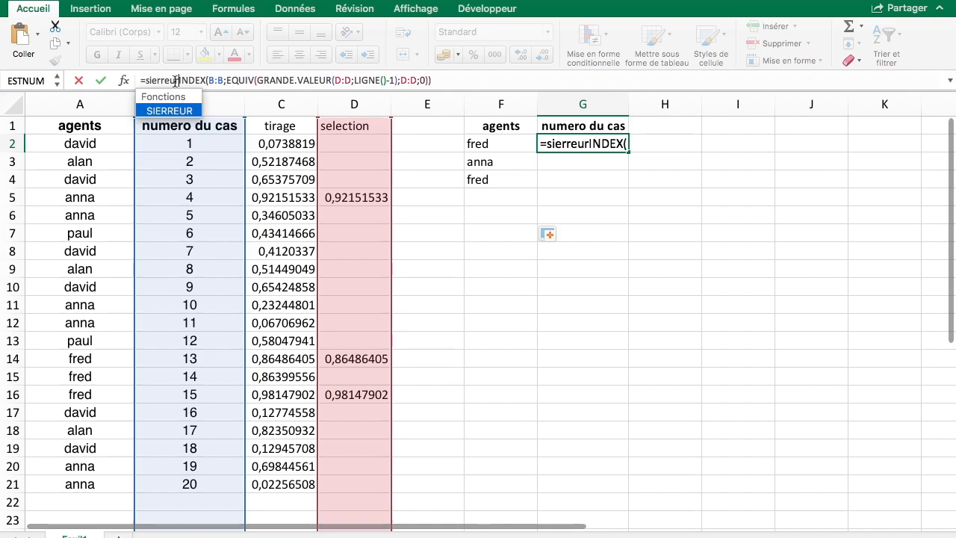
left_click(512, 84)
type(");\"\")")
key("Return")
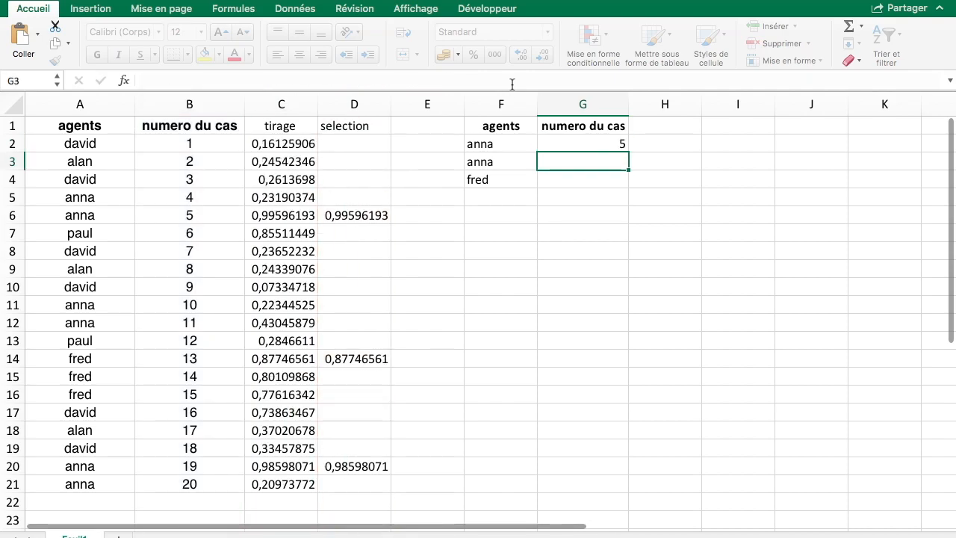
Fill the case number formula from G2 down through G4
left_click(619, 134)
left_click(619, 140)
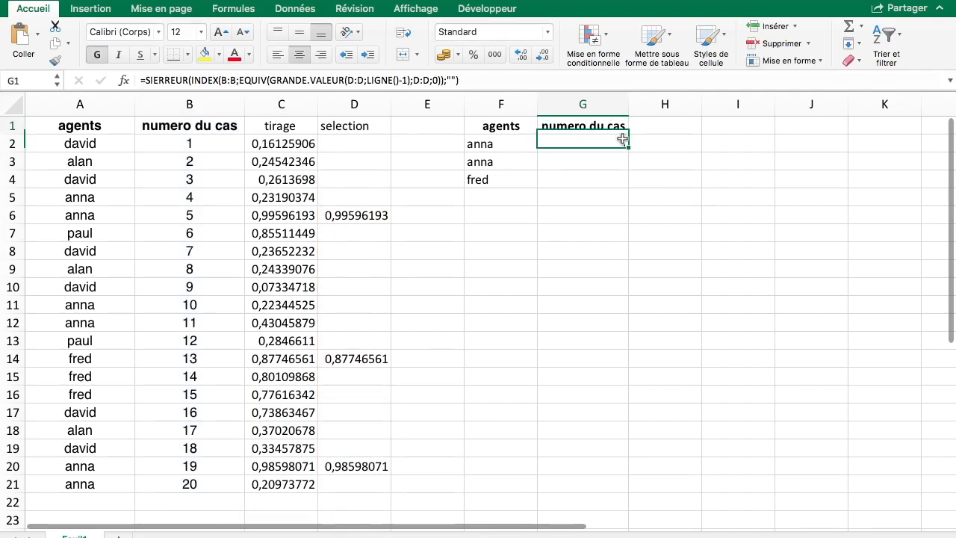
left_click_drag(627, 150, 624, 187)
left_click(706, 218)
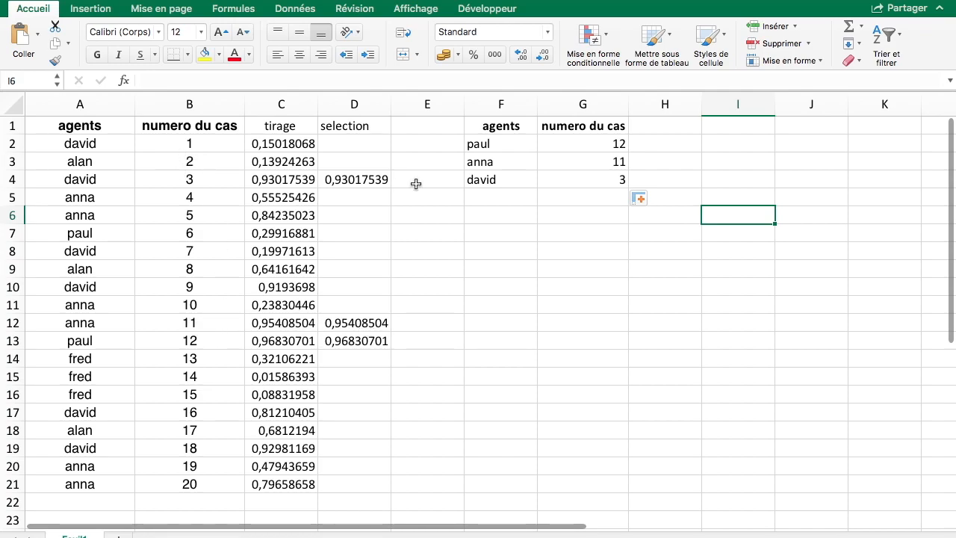
left_click(474, 339)
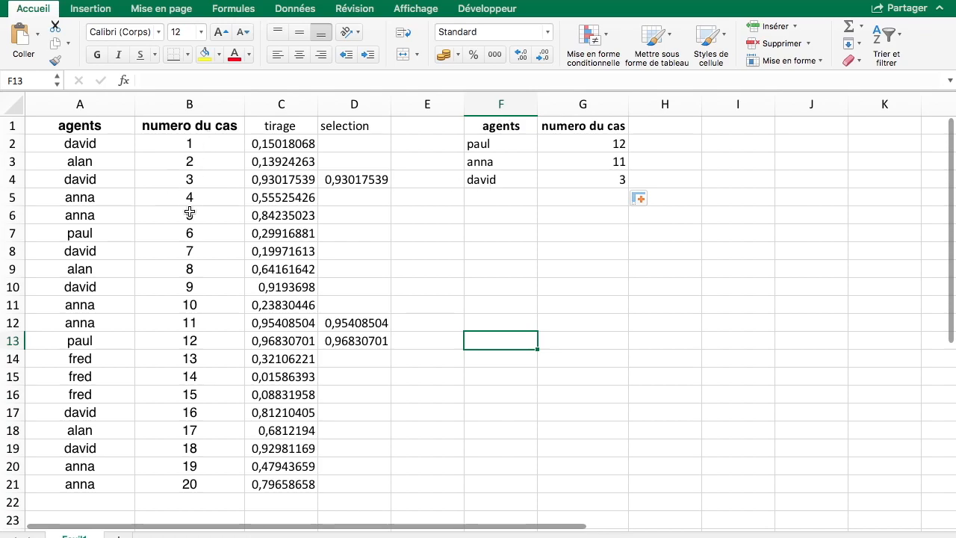
Copy the agent list in A2:A21 and paste it directly below, starting at A22
left_click(196, 485)
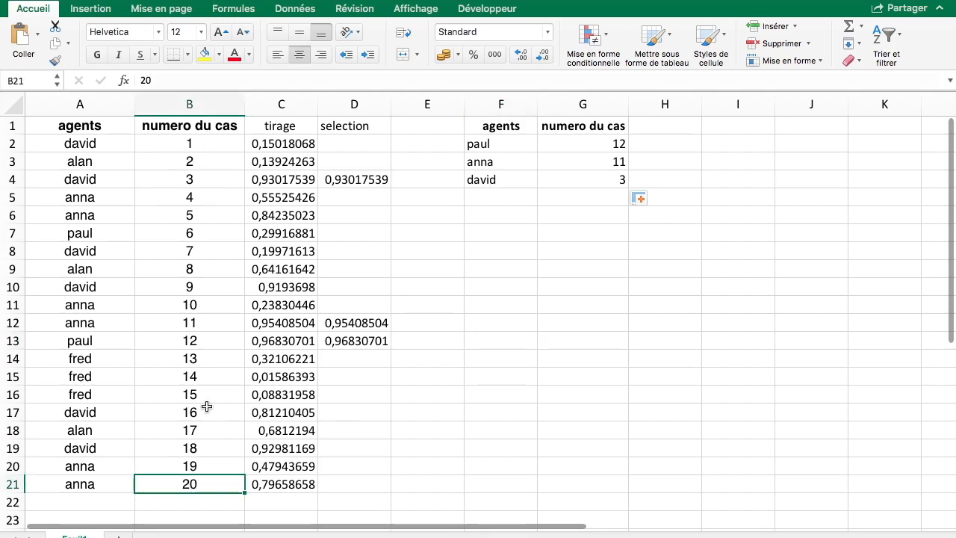
left_click_drag(74, 143, 109, 487)
key("super+c")
scroll(299, 313, "down", 5)
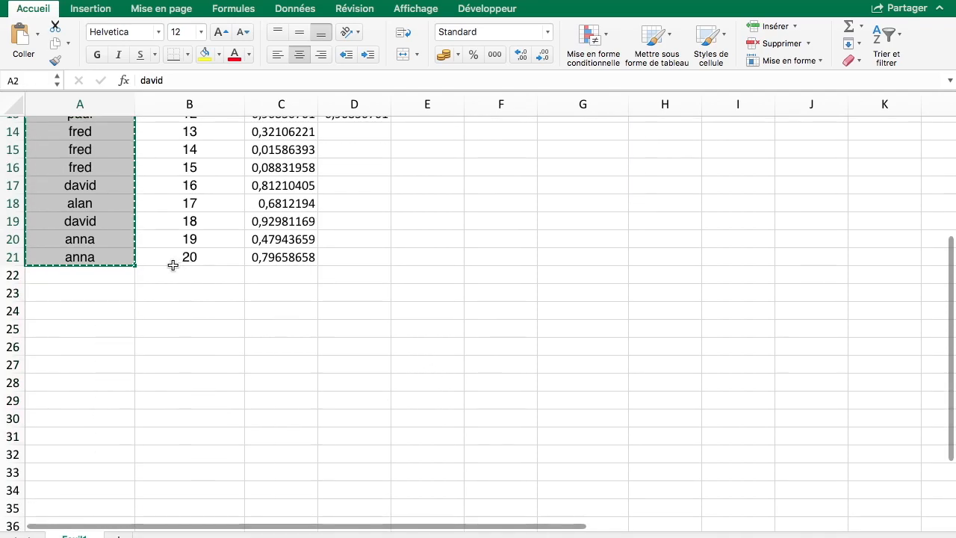
left_click(117, 276)
key("super+v")
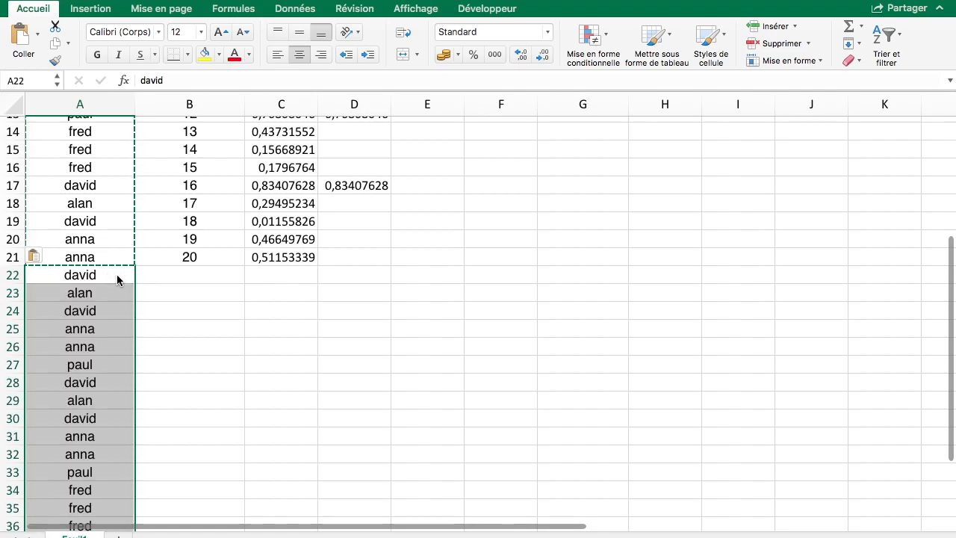
Continue the case number series from B21 down beside all the added agents
left_click(158, 254)
key("super+c")
scroll(192, 331, "down", 1)
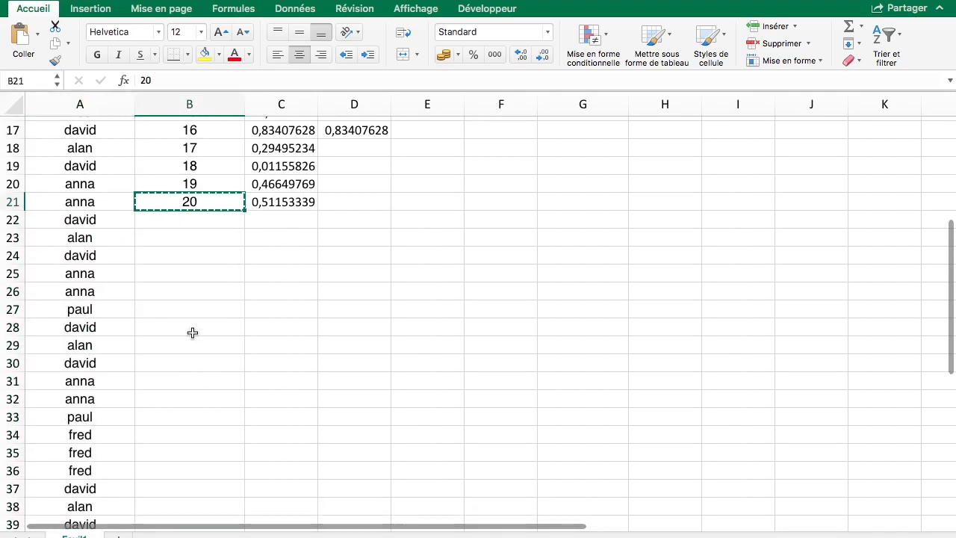
double_click(244, 209)
Fill the tirage and selection formulas in C21:D21 down to the last added case row
left_click(291, 173)
scroll(309, 246, "up", 3)
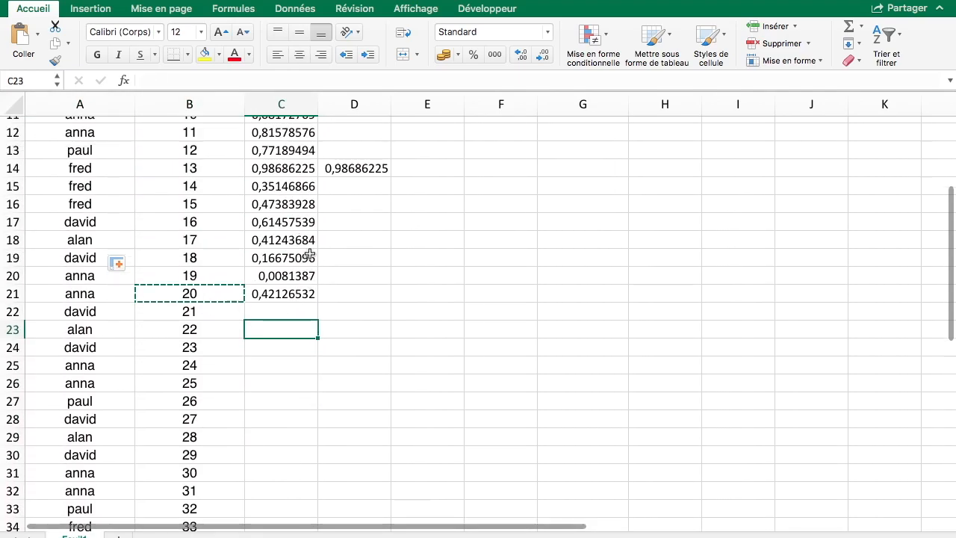
scroll(433, 271, "up", 5)
scroll(434, 273, "down", 4)
scroll(433, 271, "down", 4)
scroll(405, 221, "up", 4)
left_click_drag(307, 278, 373, 277)
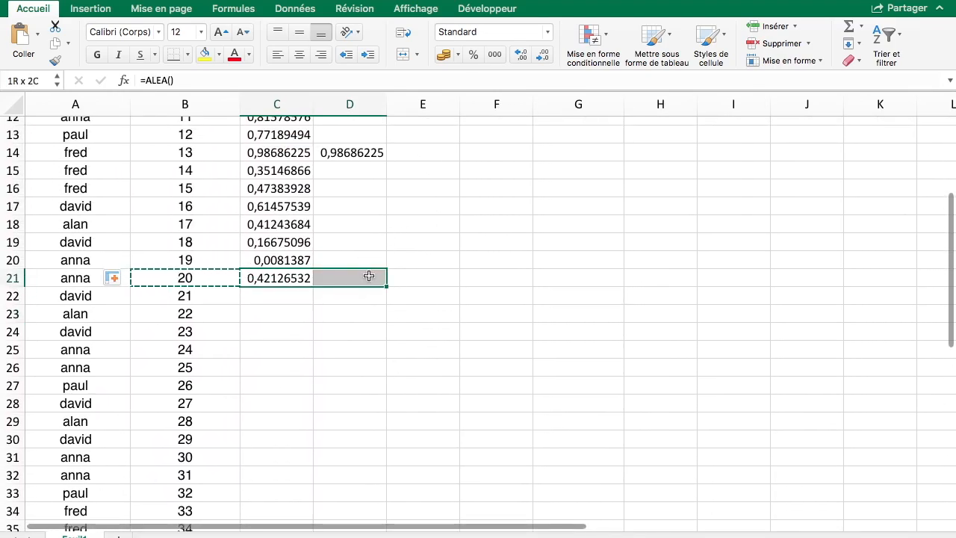
left_click(373, 277)
left_click_drag(308, 277, 354, 277)
double_click(386, 286)
scroll(443, 296, "down", 1)
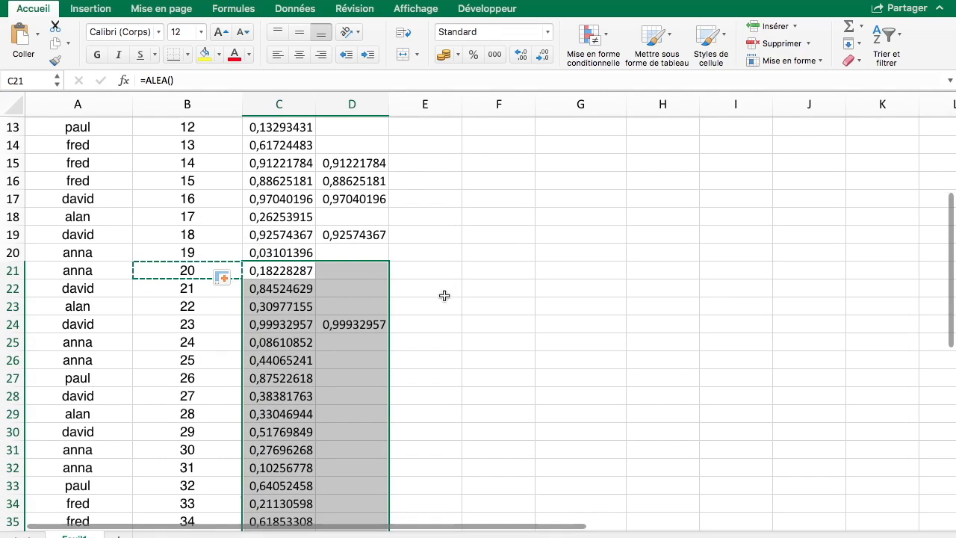
scroll(443, 295, "down", 5)
Extend the agents and numero du cas formulas in columns F and G down through row 11
scroll(444, 295, "up", 9)
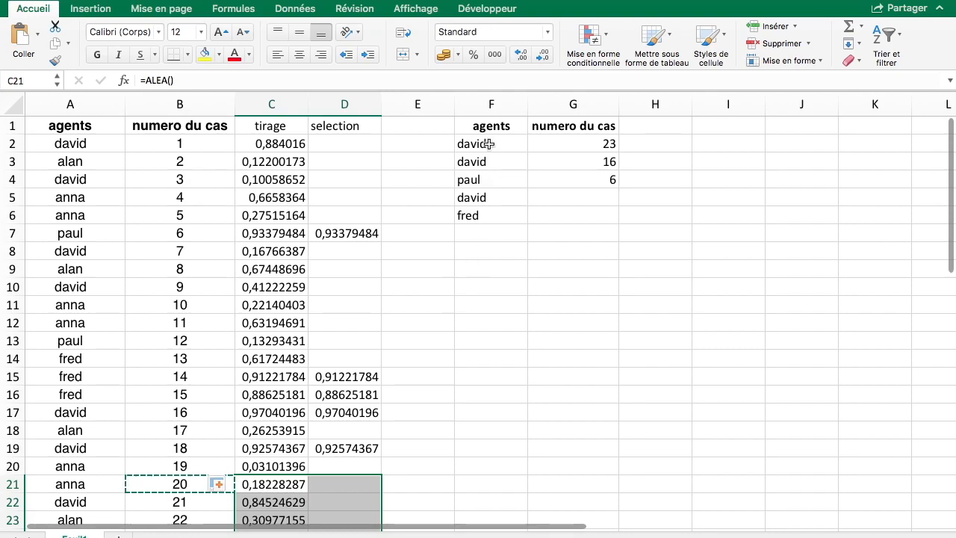
left_click_drag(487, 144, 605, 309)
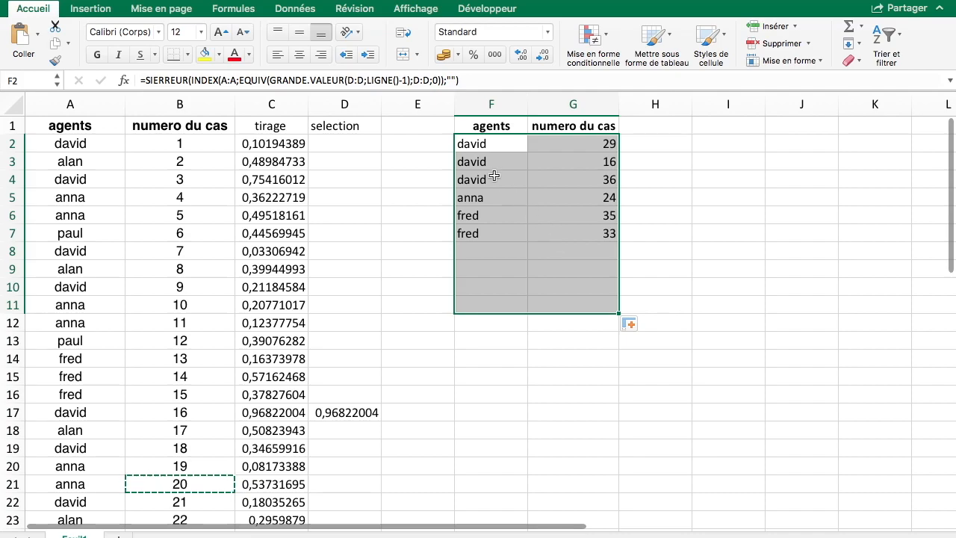
left_click_drag(494, 145, 610, 233)
scroll(336, 286, "down", 1)
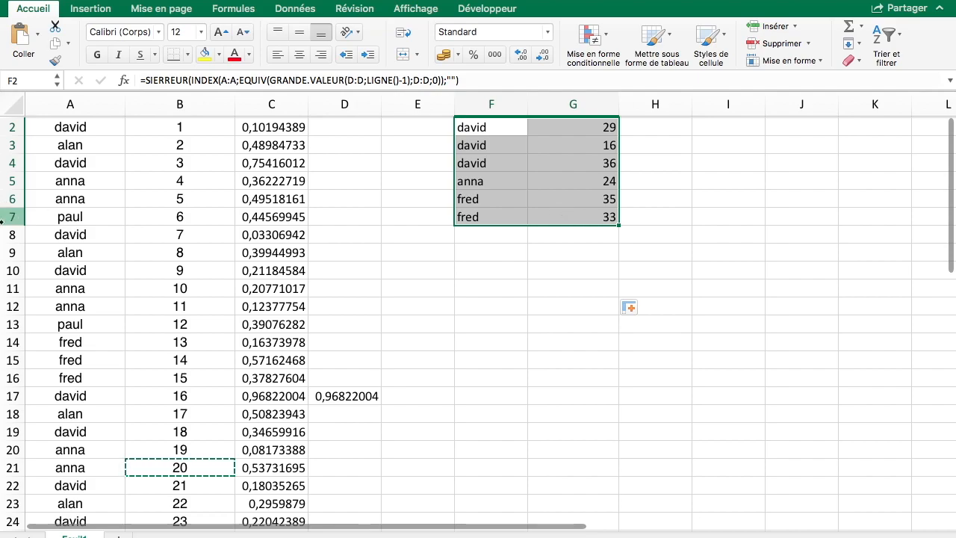
left_click(519, 303)
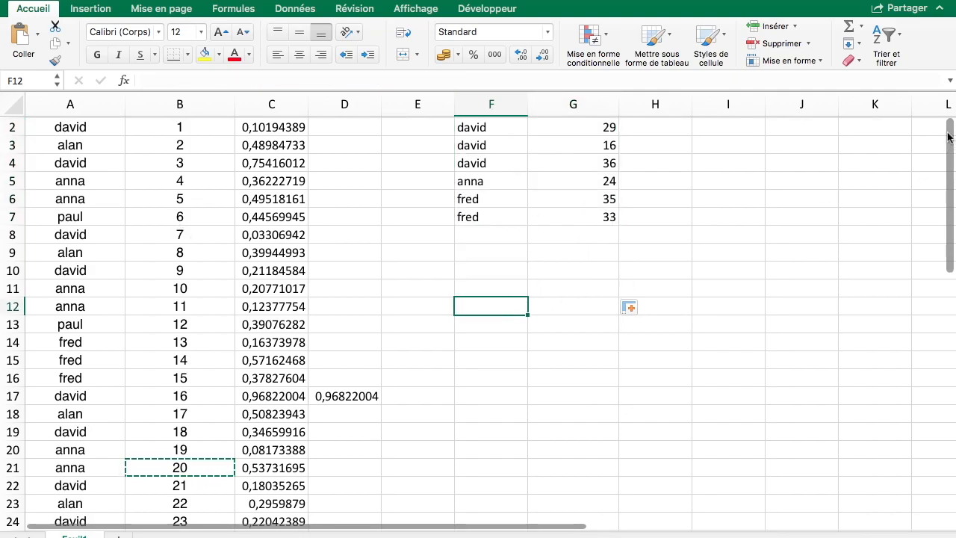
left_click(274, 180)
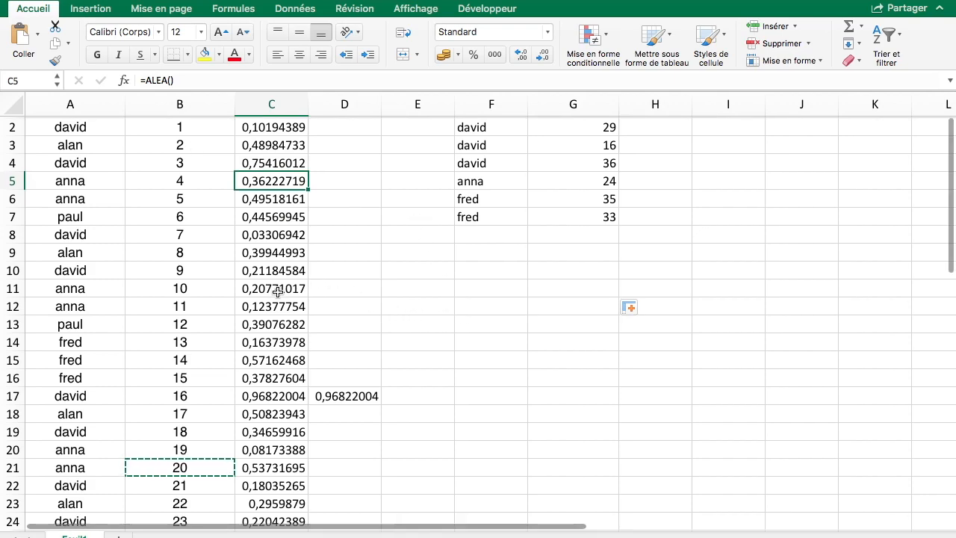
scroll(277, 291, "up", 1)
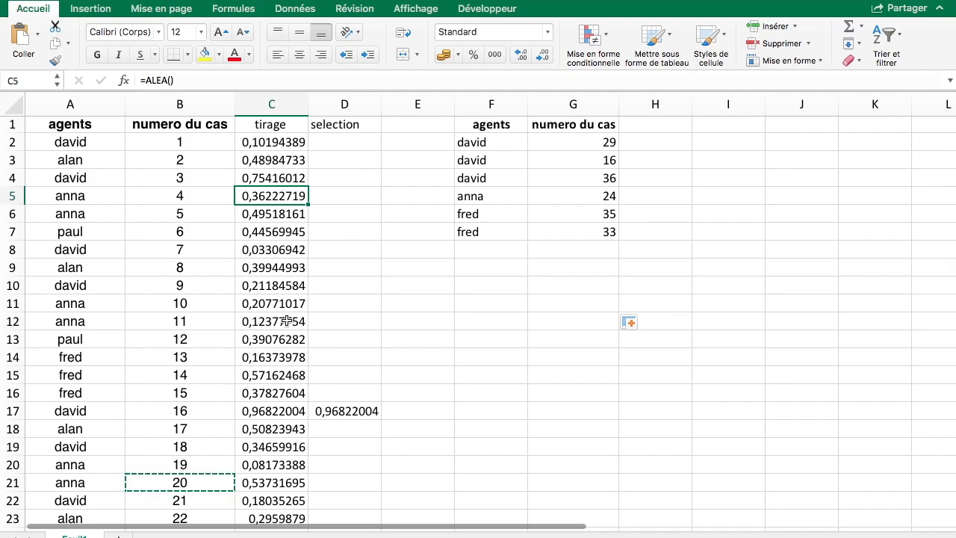
left_click(14, 321)
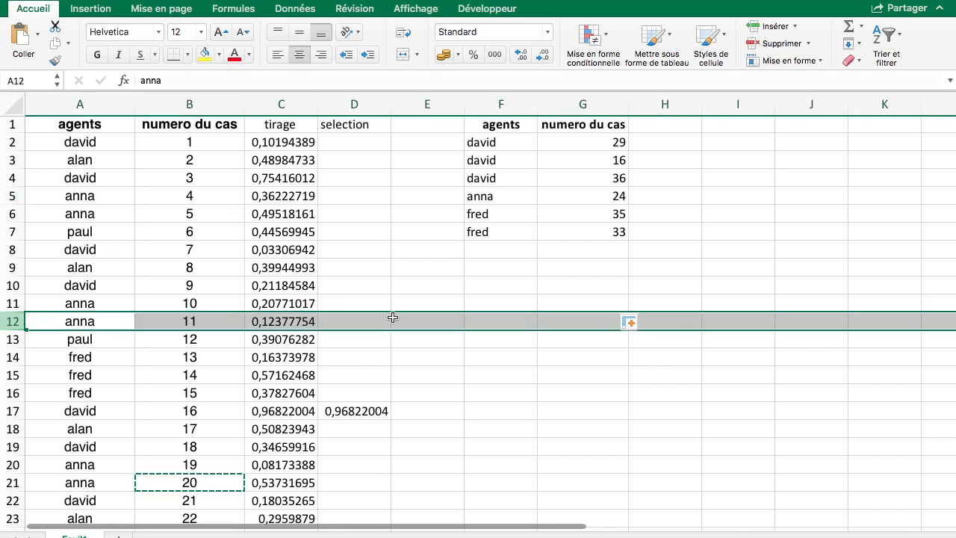
Center the contents of F2:G7 horizontally in the results table
left_click_drag(503, 146, 559, 228)
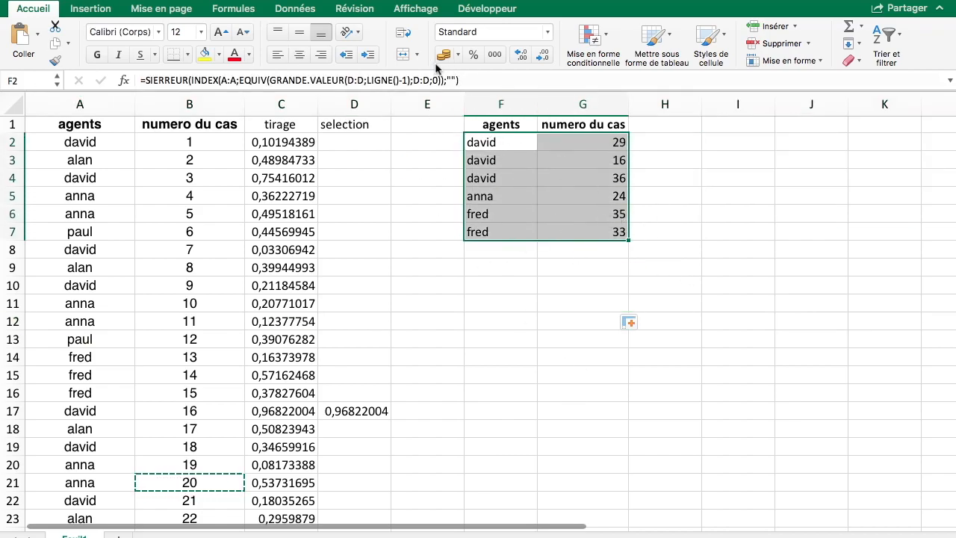
left_click(296, 56)
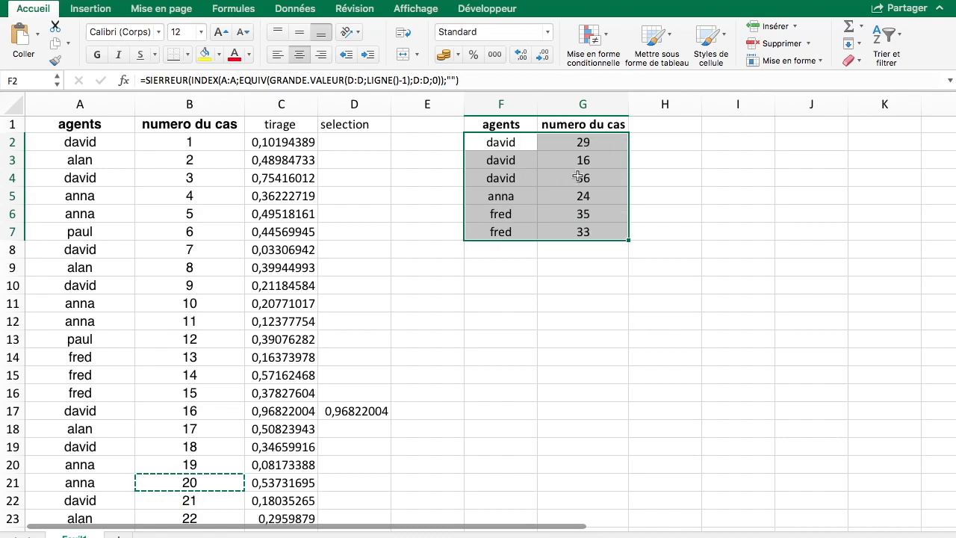
left_click(566, 287)
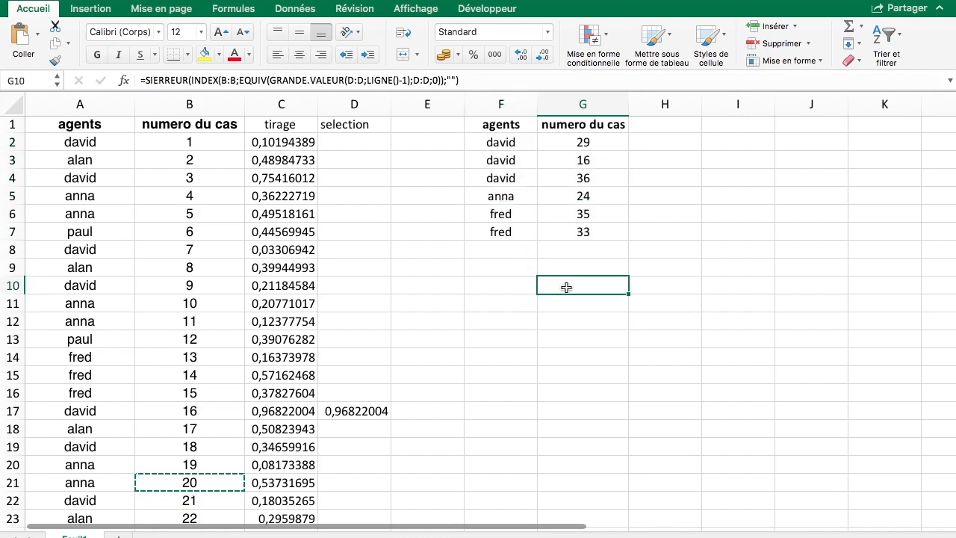